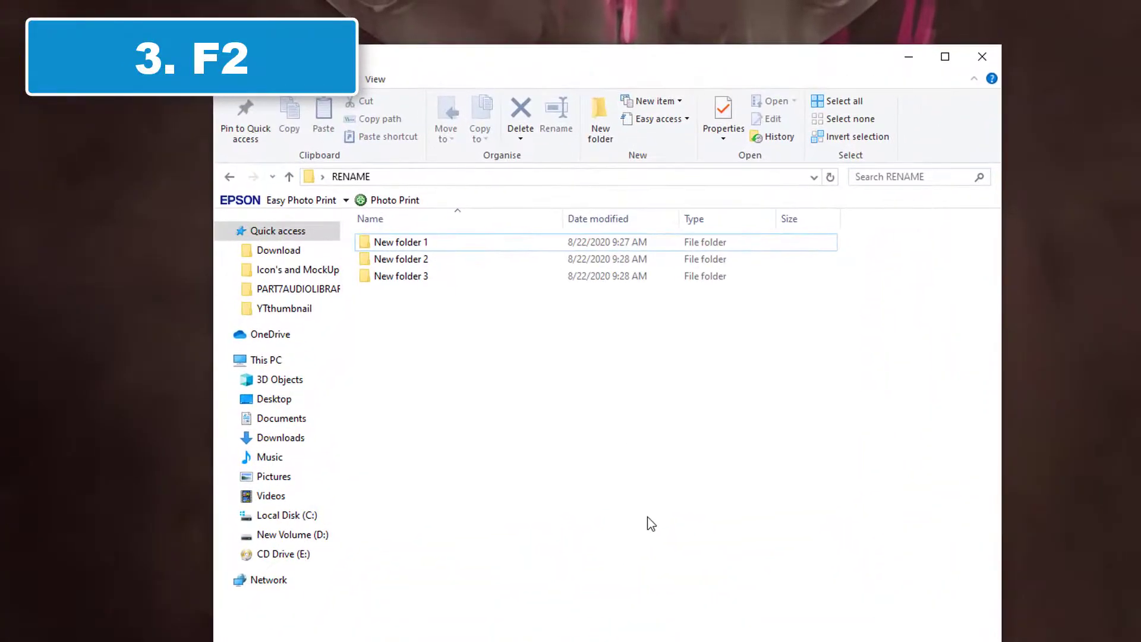
# - Rename the folder "New folder 2" as "number 2 folder"
pyautogui.press('Down')
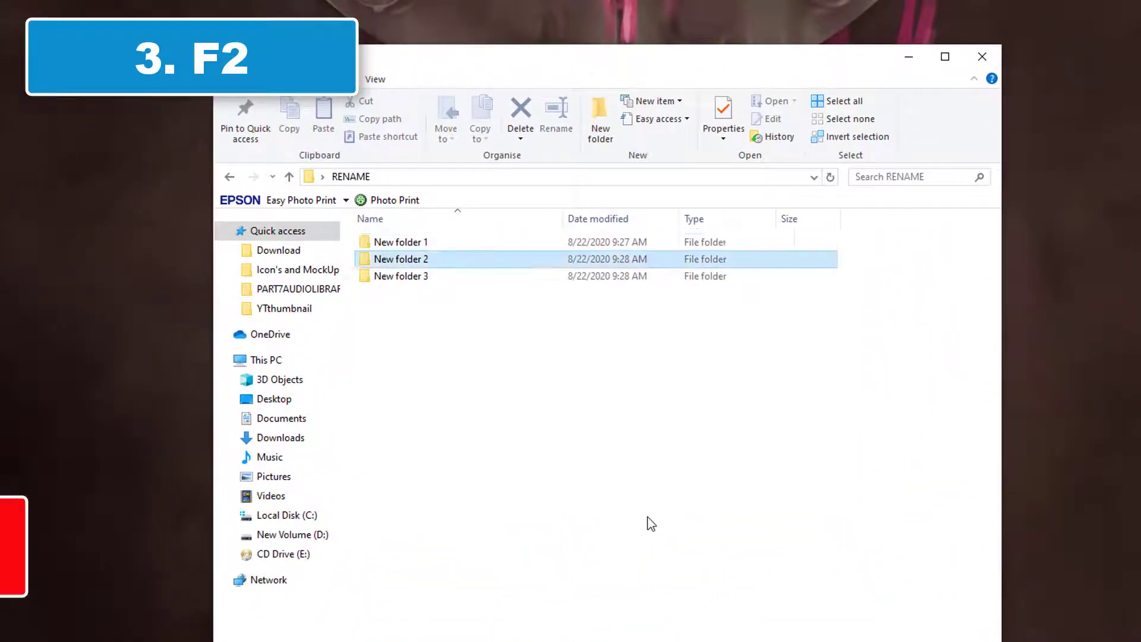
pyautogui.press('Up')
pyautogui.press('Down')
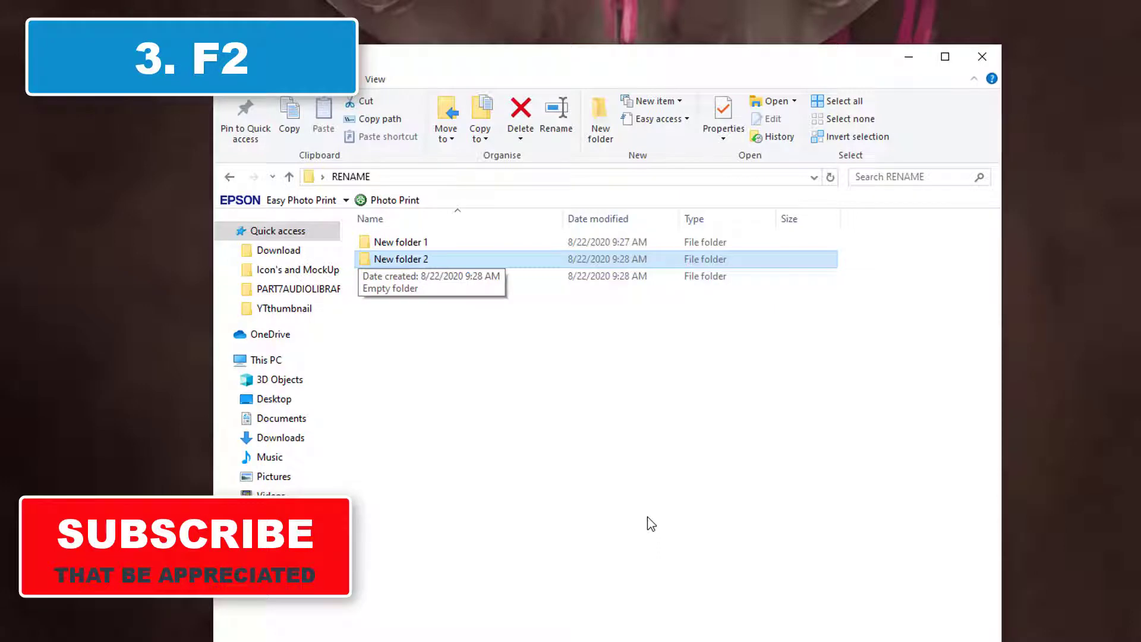
pyautogui.press('F2')
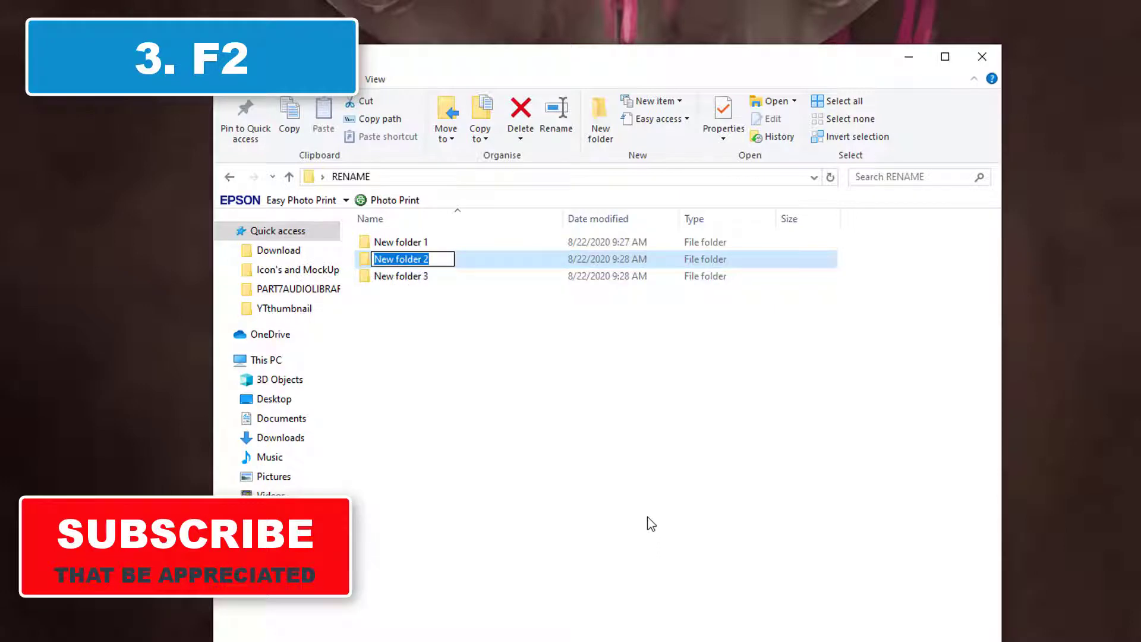
pyautogui.write('number ')
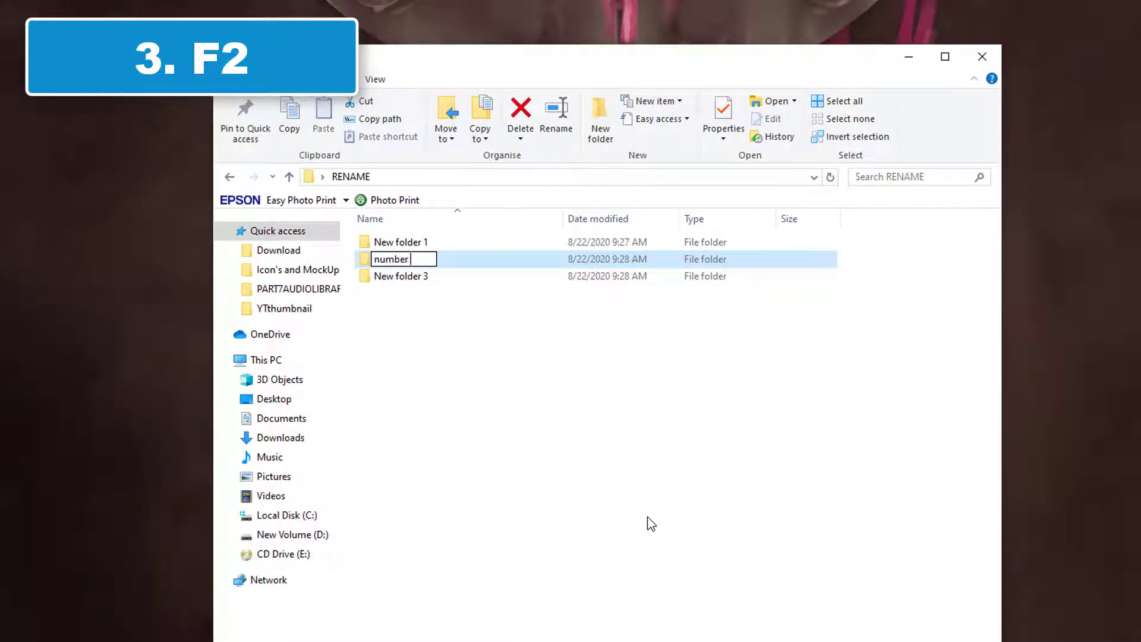
pyautogui.write('2 folder')
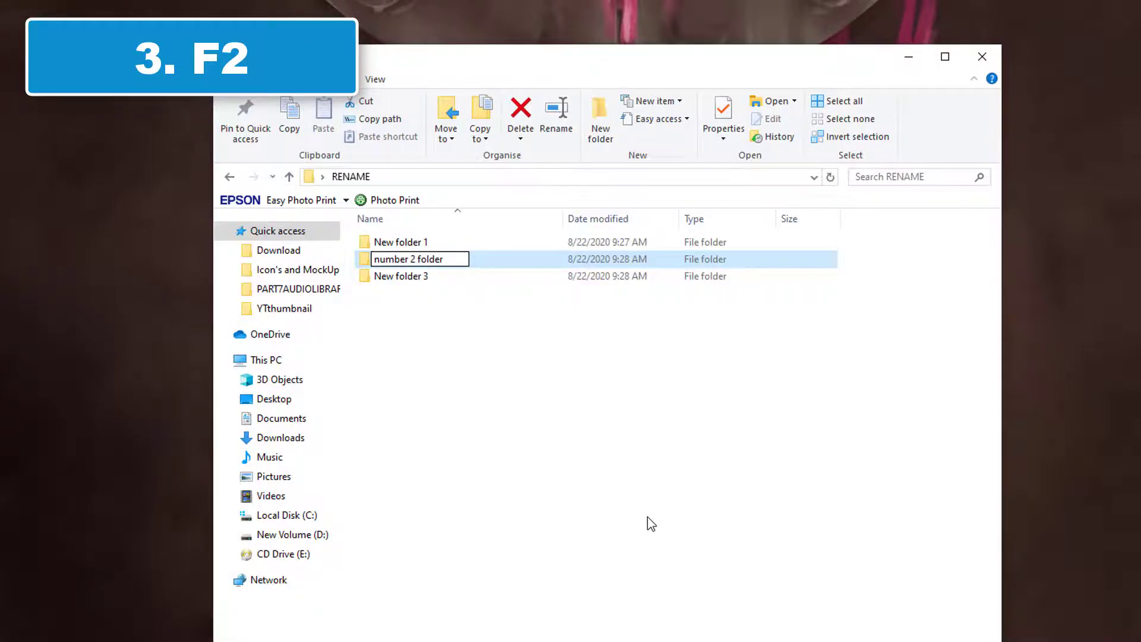
pyautogui.press('Return')
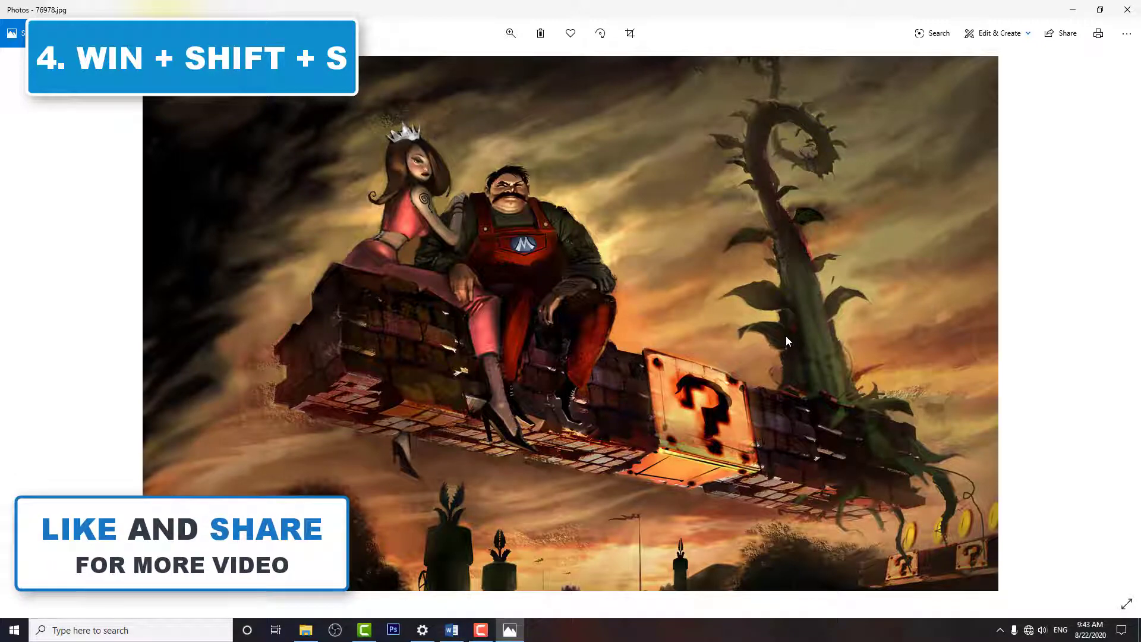
# - Capture a rectangular snip around the two seated figures and the question-mark block, and open the snip for editing
pyautogui.press('super+shift+s')
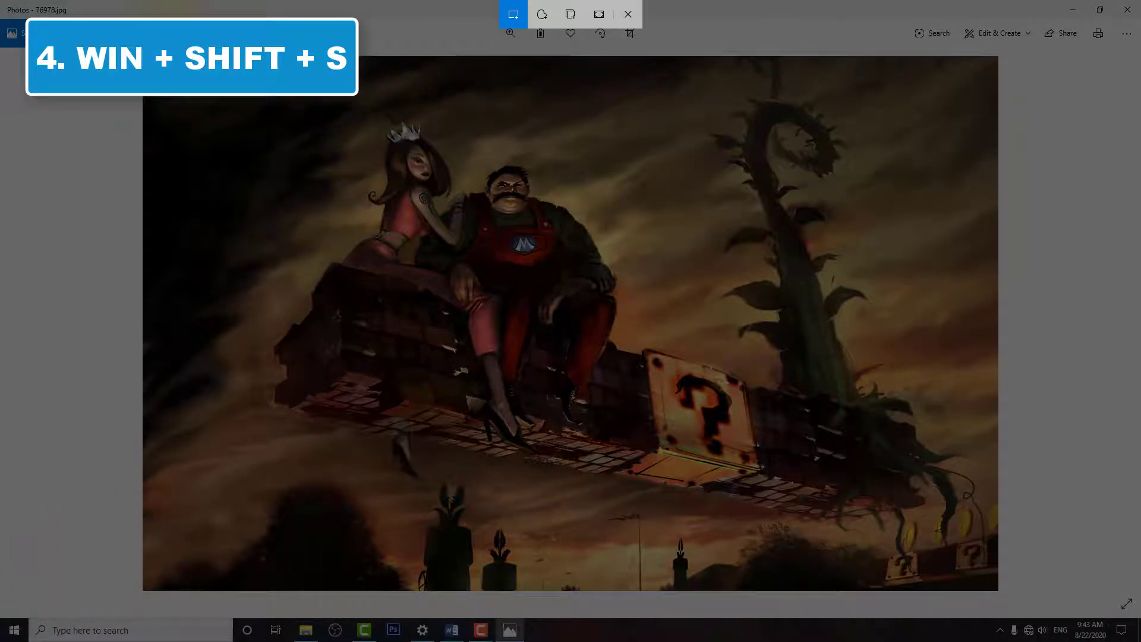
pyautogui.moveTo(285, 114); pyautogui.dragTo(787, 511)
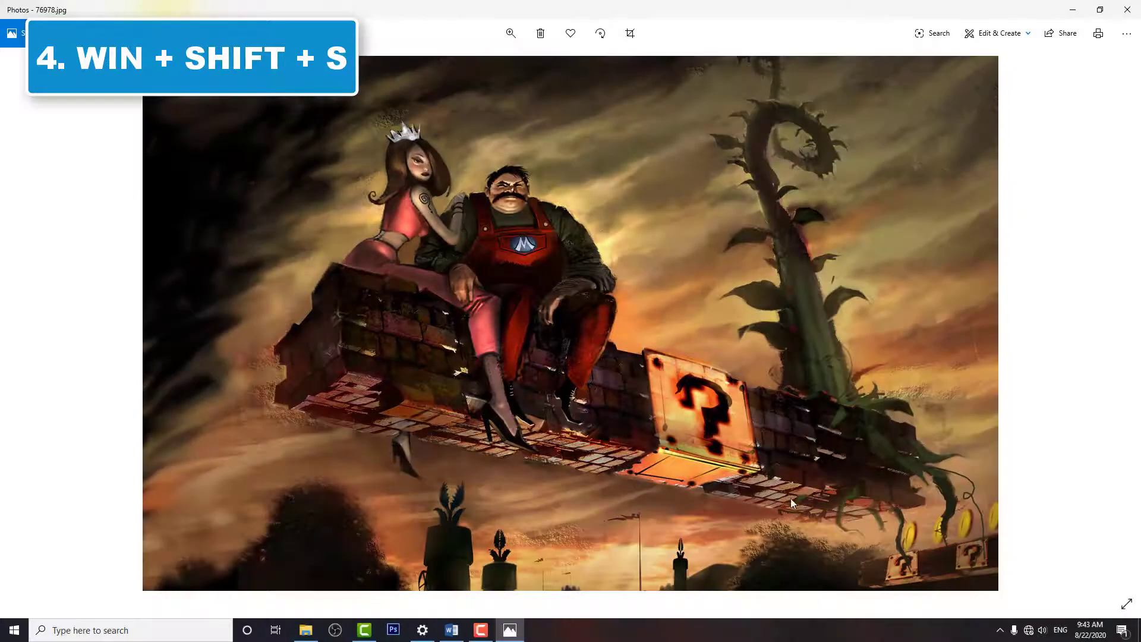
pyautogui.click(1010, 502)
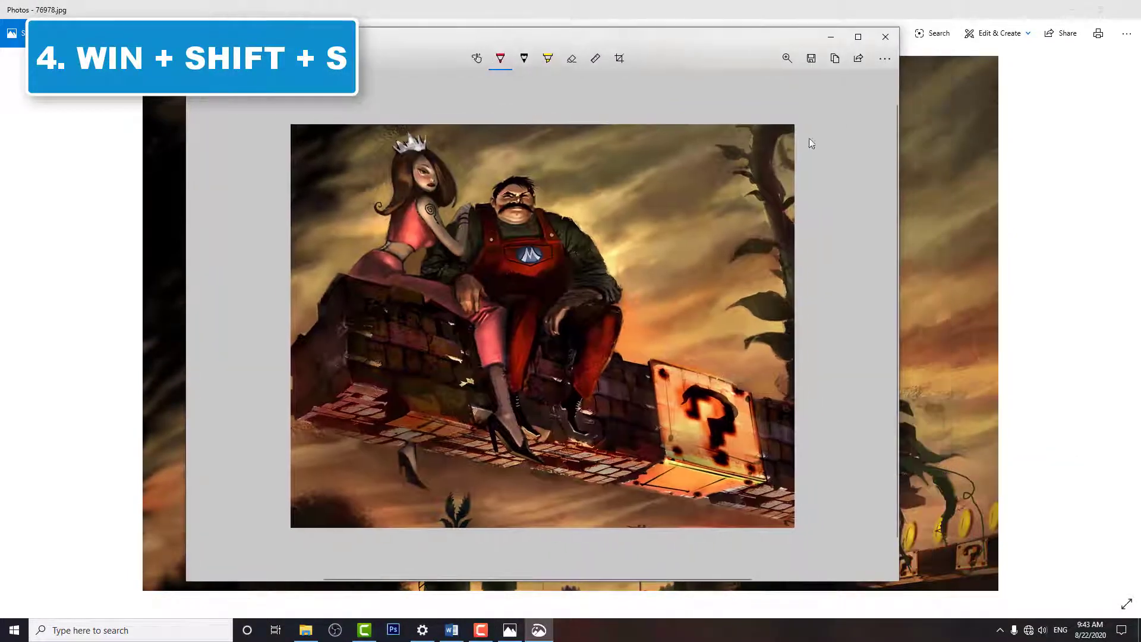
# - Save the snip to the Desktop as a PNG file named "screenshot"
pyautogui.click(811, 58)
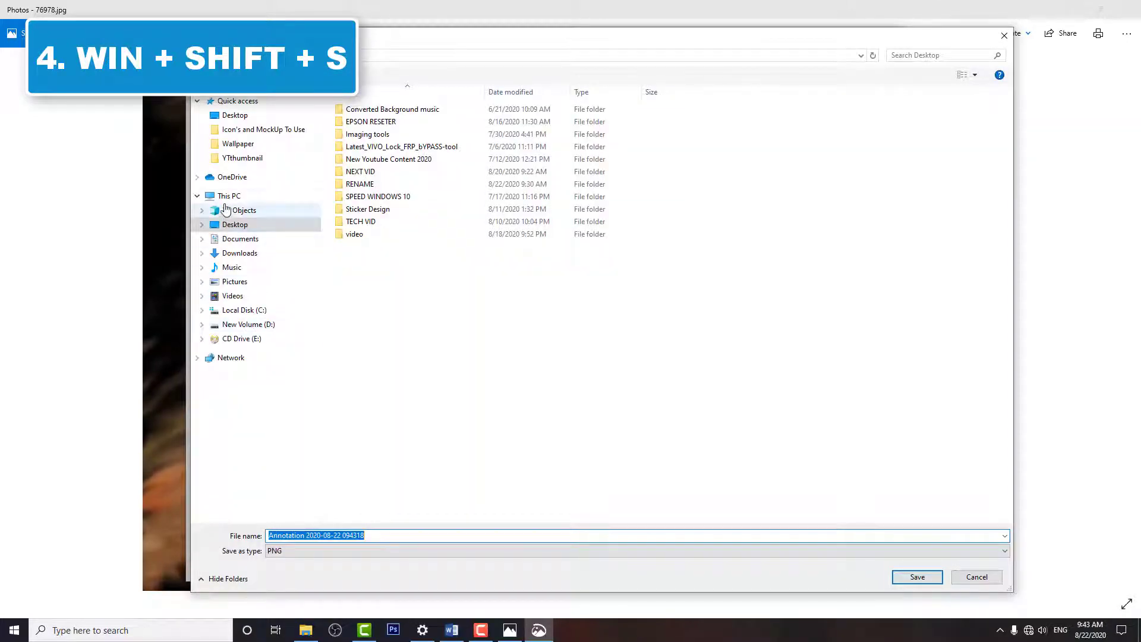
pyautogui.click(233, 115)
pyautogui.click(400, 535)
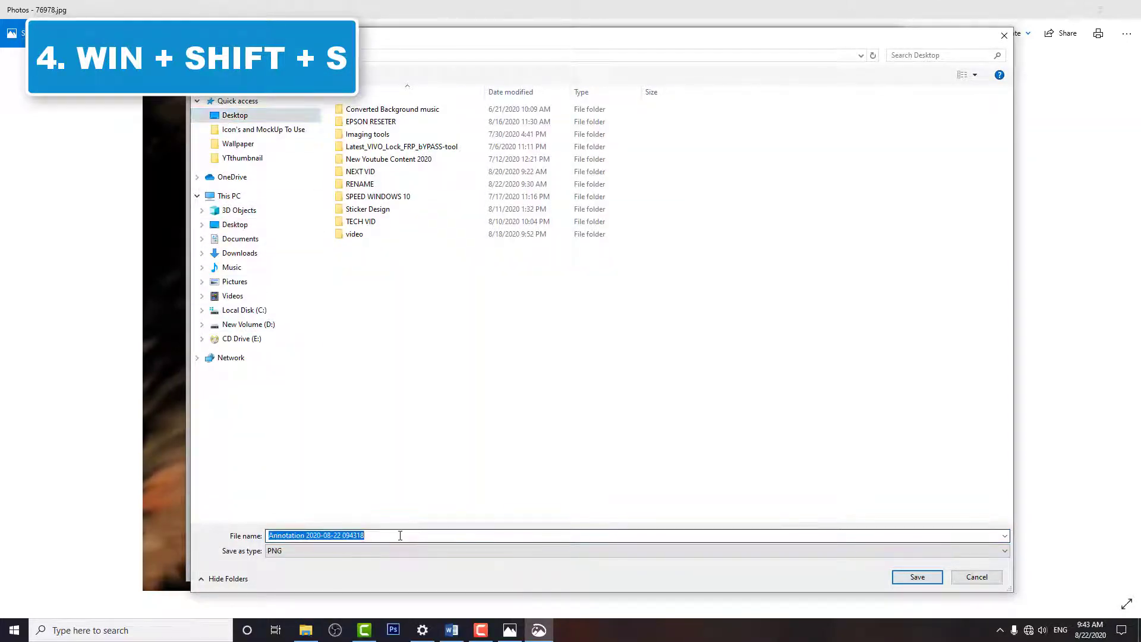
pyautogui.write('s')
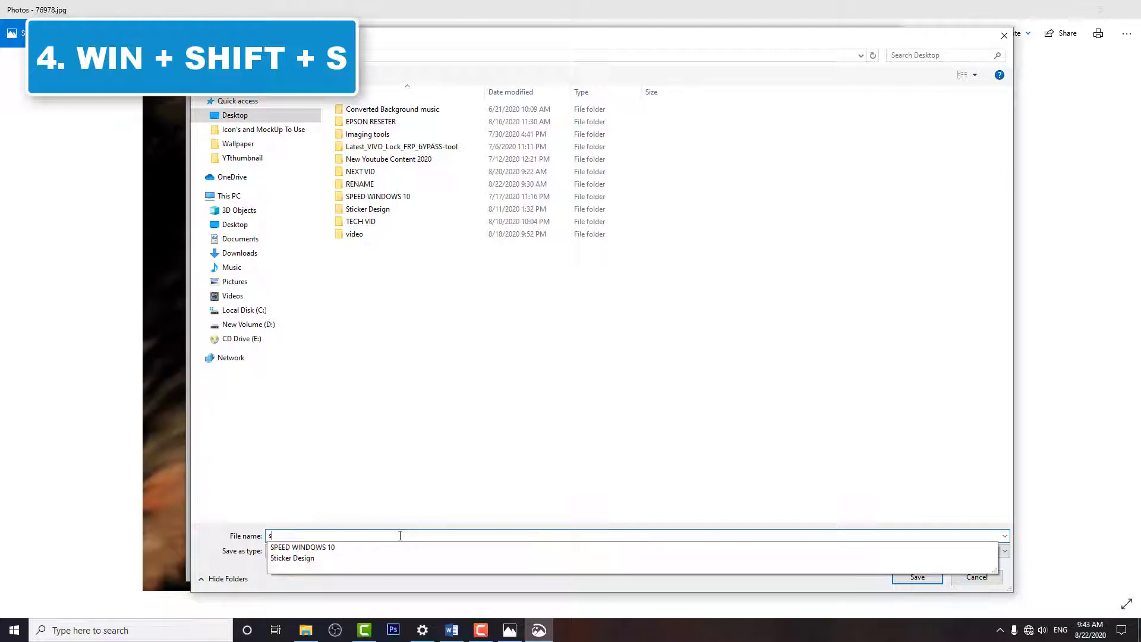
pyautogui.write('creenshot')
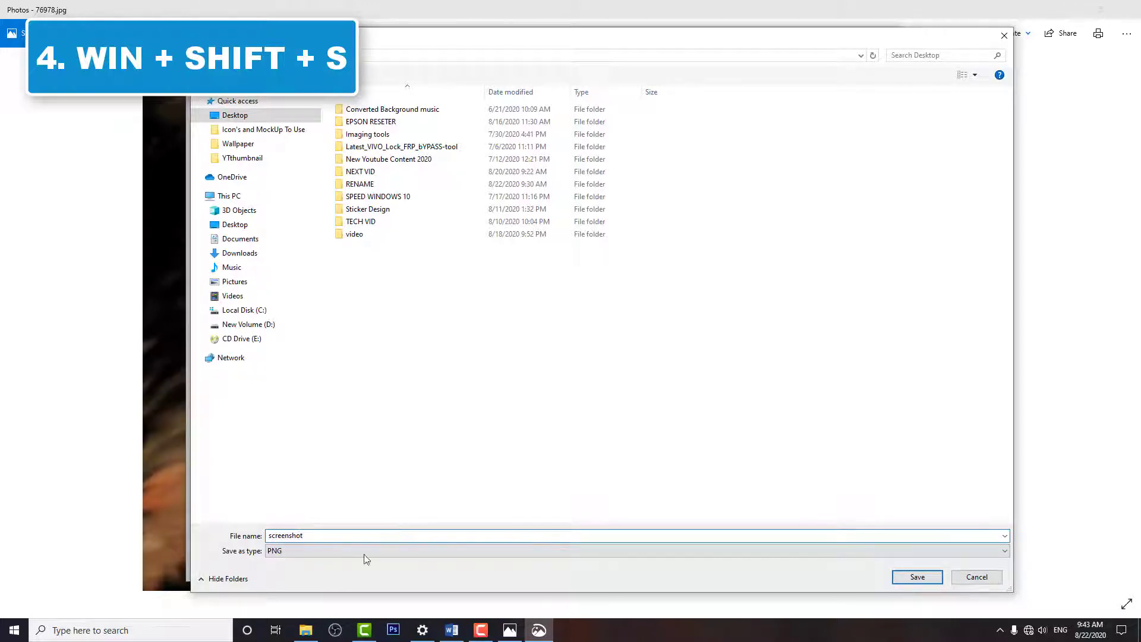
pyautogui.click(292, 550)
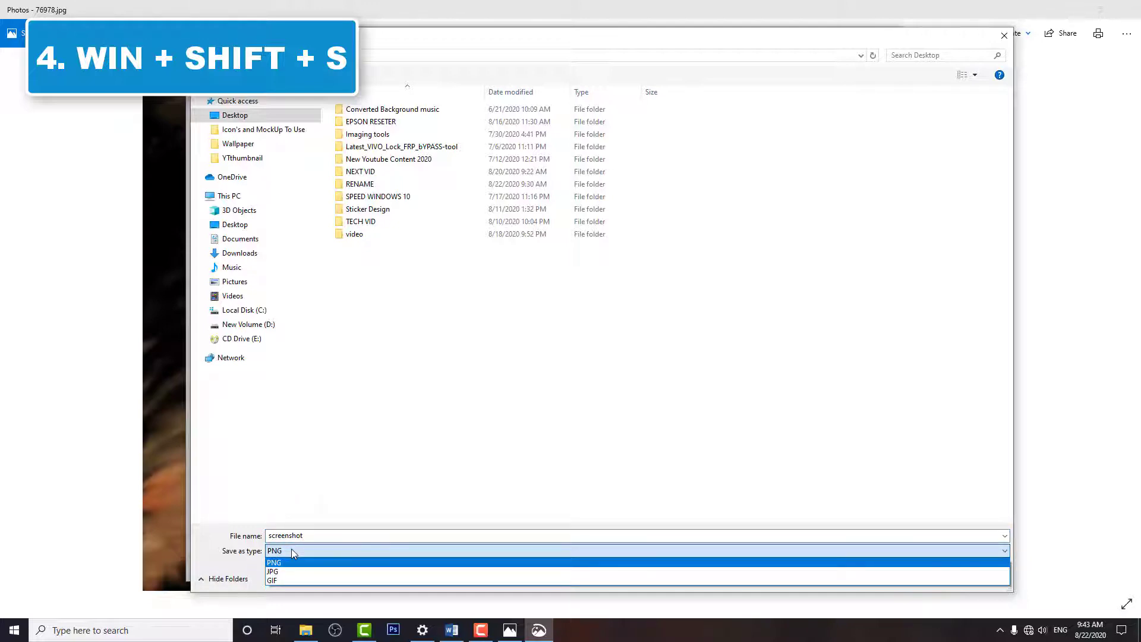
pyautogui.click(291, 550)
pyautogui.click(933, 571)
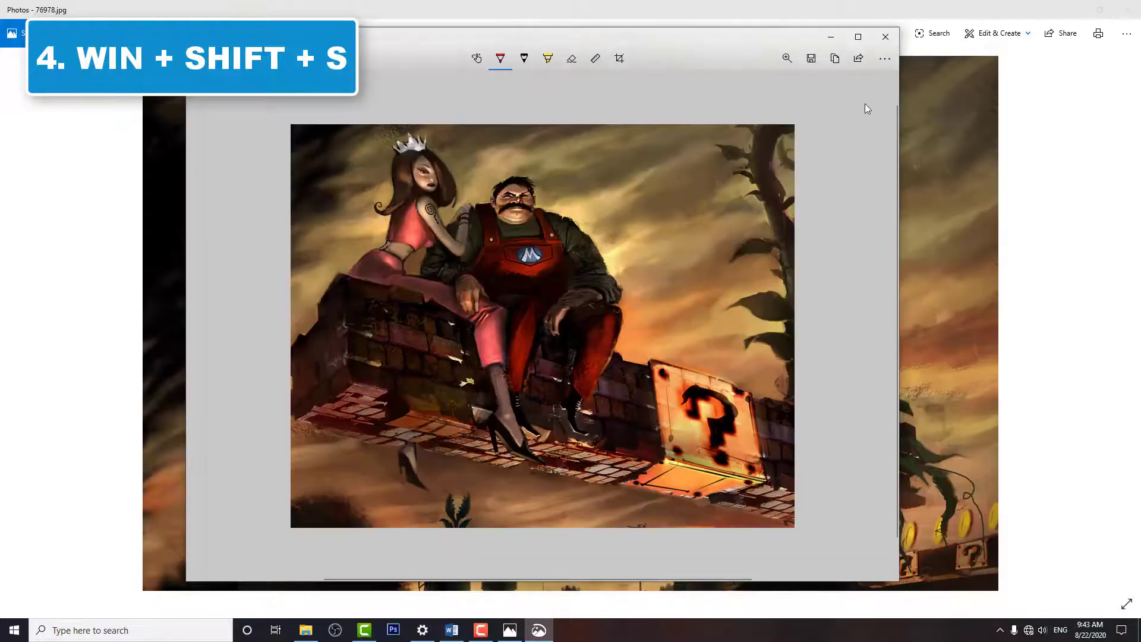
# - Close the snip editor and minimize the Photos window to get to the desktop
pyautogui.click(884, 37)
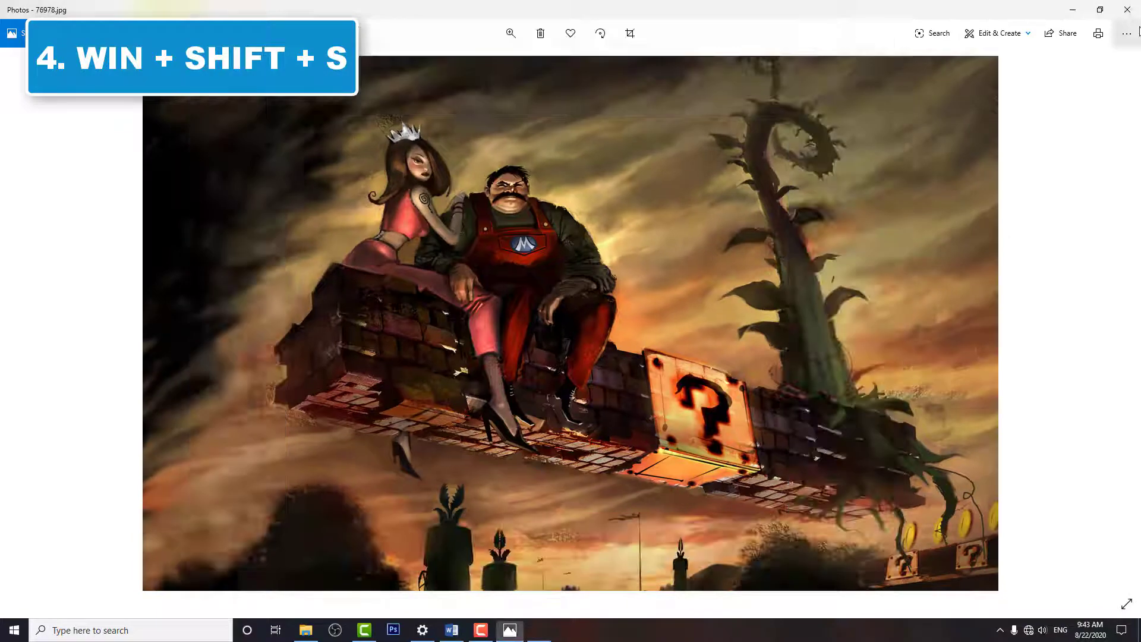
pyautogui.click(1074, 9)
pyautogui.click(1073, 7)
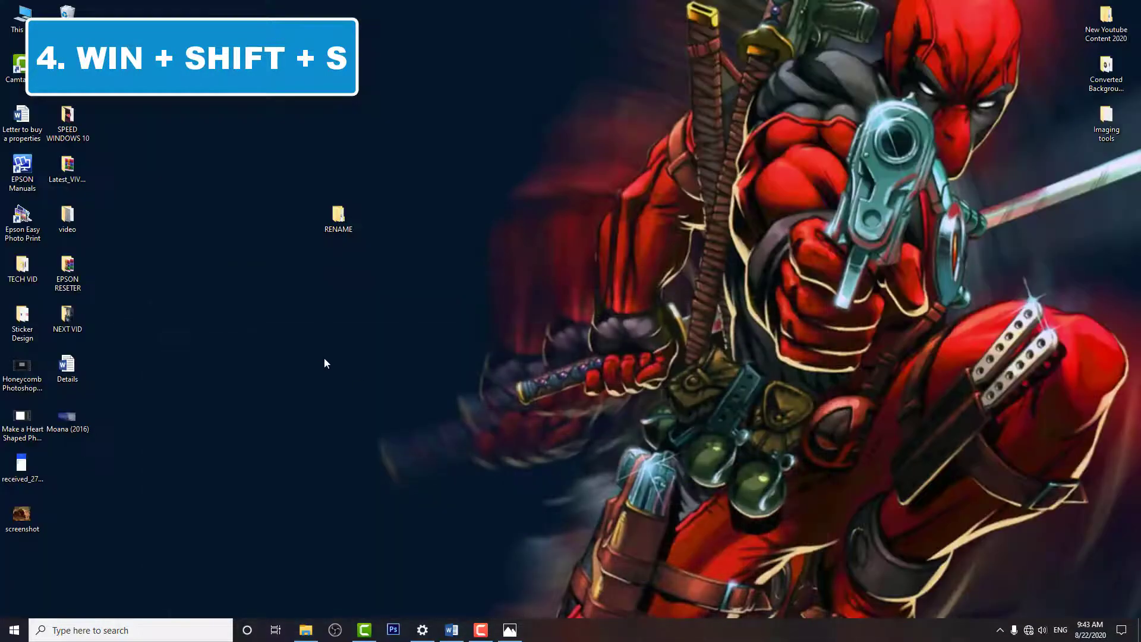
# - Move the saved screenshot file to the empty desktop area below the RENAME folder and open it
pyautogui.rightClick(319, 350)
pyautogui.click(347, 387)
pyautogui.moveTo(46, 524); pyautogui.dragTo(14, 448)
pyautogui.click(25, 521)
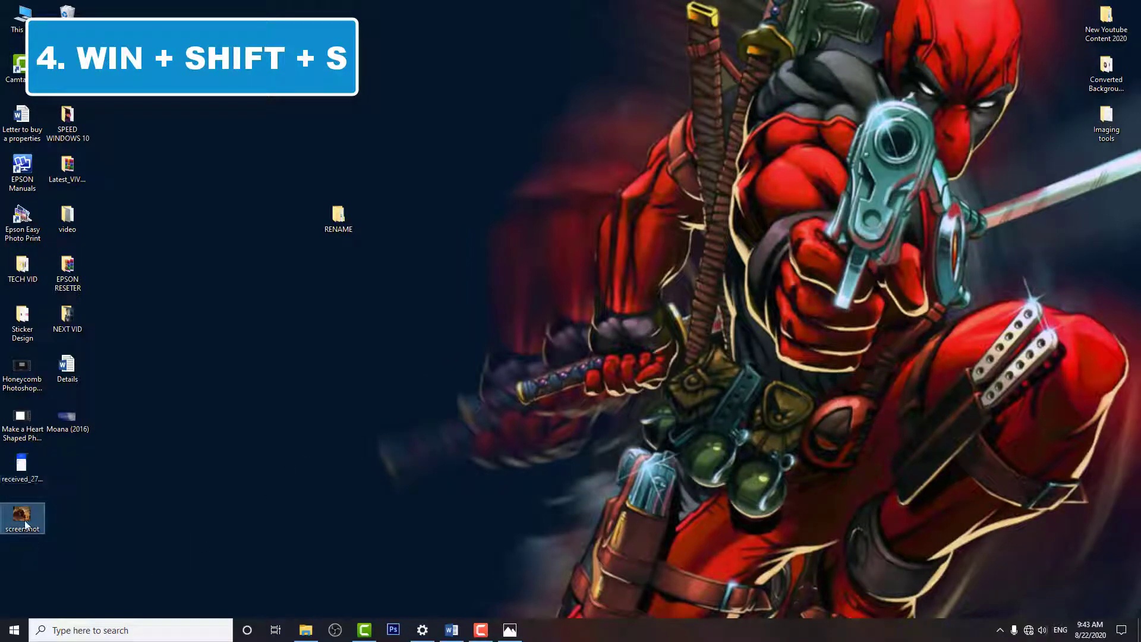
pyautogui.moveTo(25, 523); pyautogui.dragTo(333, 391)
pyautogui.press('Return')
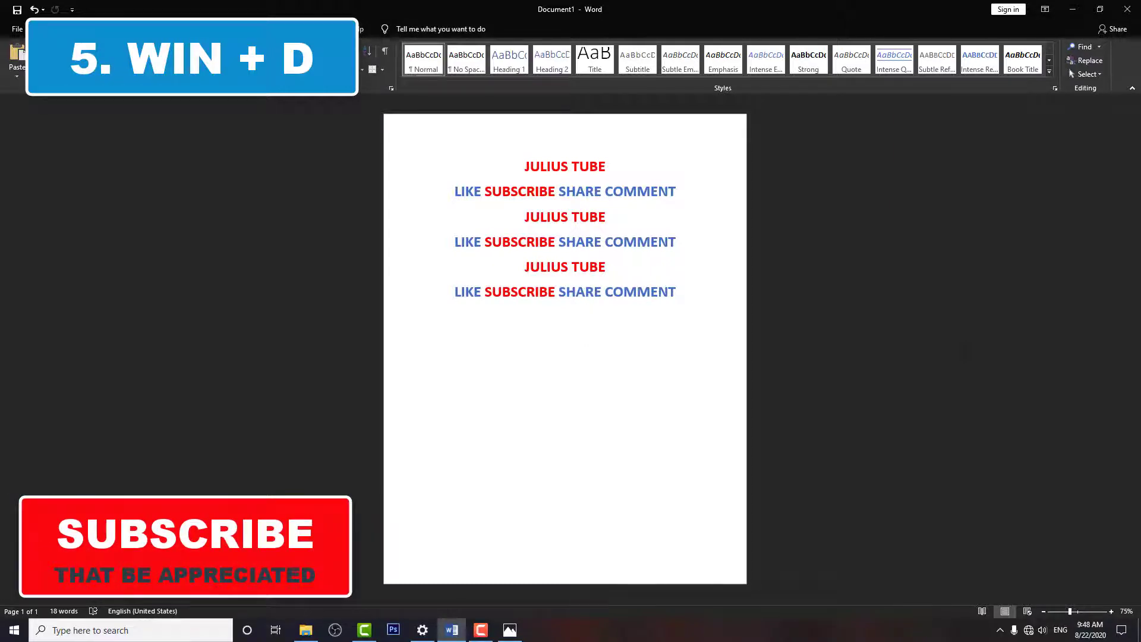
# - Minimize all open windows to show the desktop and restore them again
pyautogui.press('super+d')
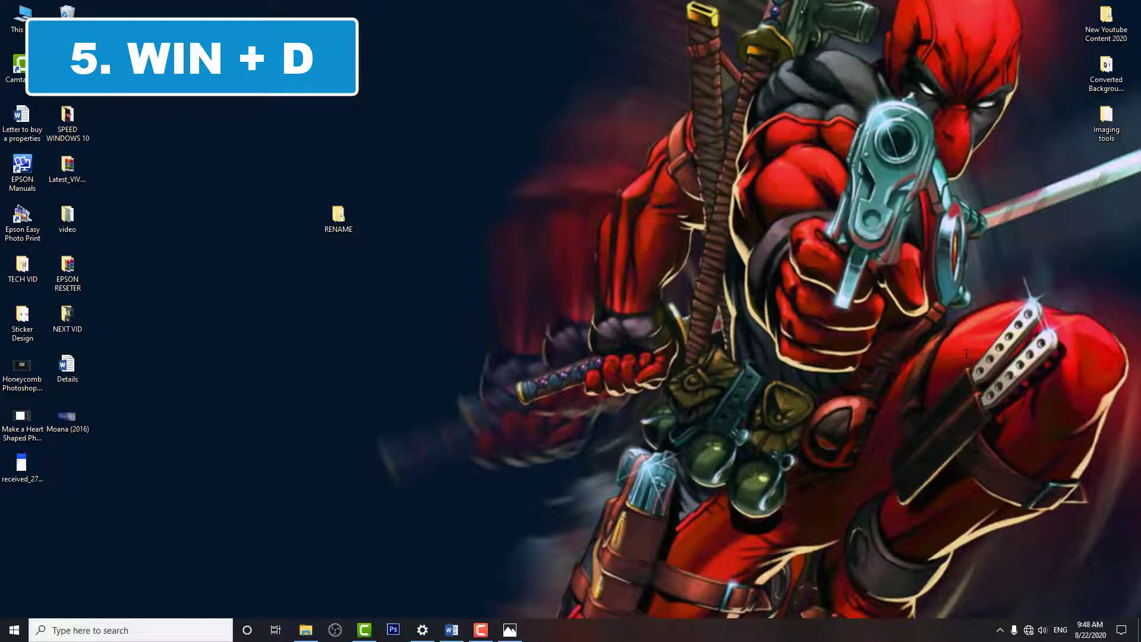
pyautogui.press('super+d')
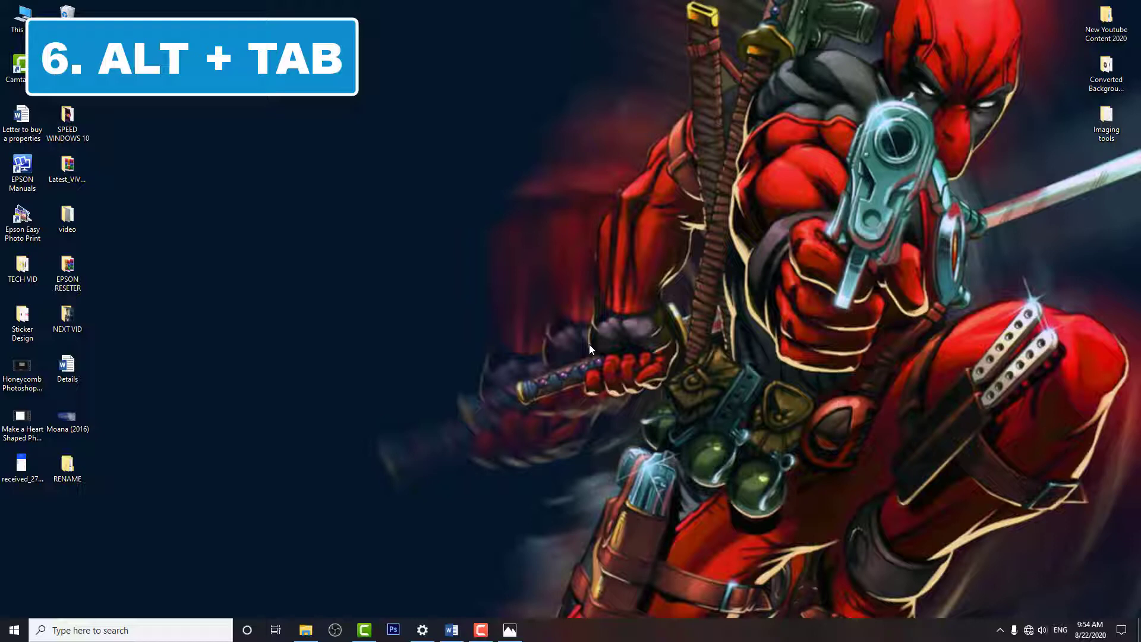
# - Cycle through the open windows and switch to the Settings window
pyautogui.hotkey('alt', 'Tab')
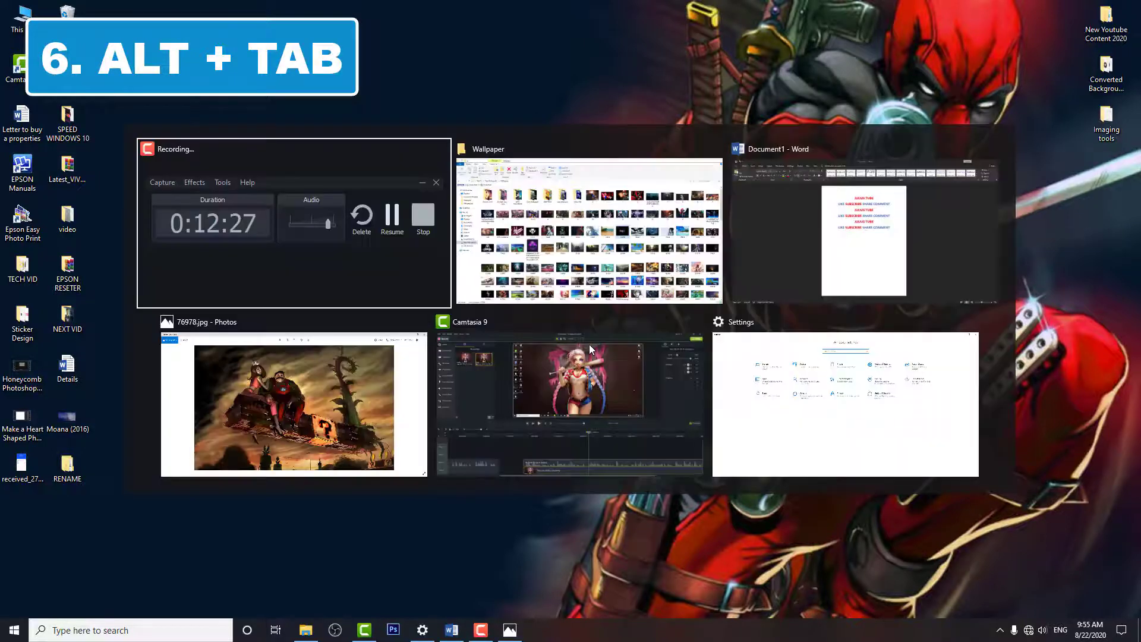
pyautogui.hotkey('alt', 'Tab')
pyautogui.hotkey('alt', 'Tab')
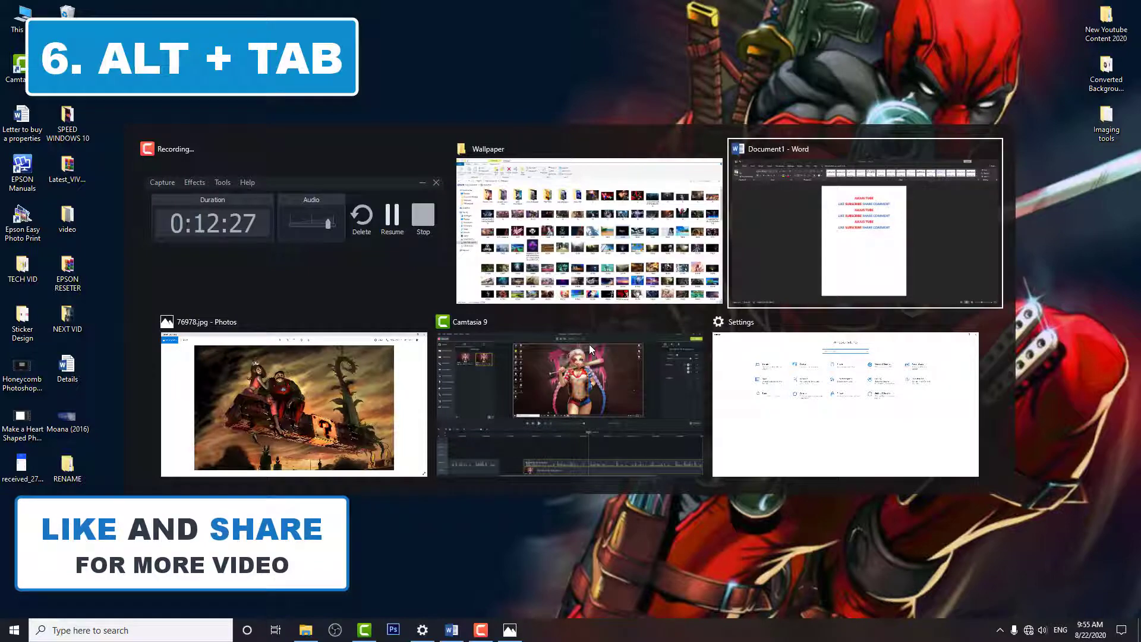
pyautogui.hotkey('alt', 'Tab')
pyautogui.hotkey('alt', 'Tab')
pyautogui.hotkey('alt', 'Tab')
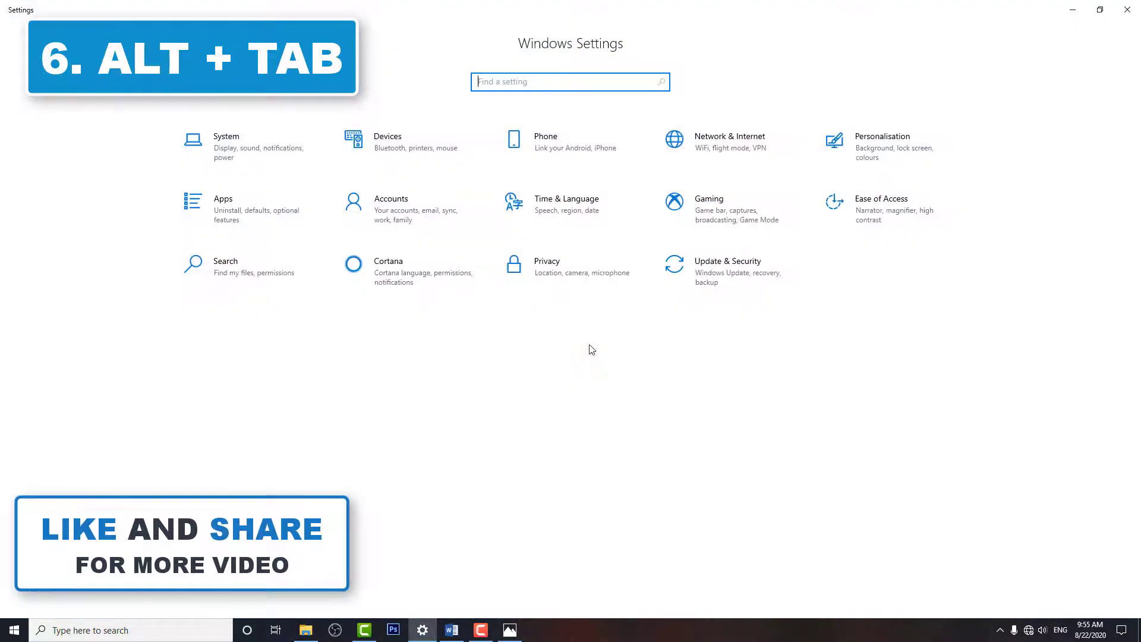
# - Browse the previews of all open windows from Settings, cycling past Wallpaper, Word, Photos and Camtasia 9
pyautogui.hotkey('alt', 'Tab')
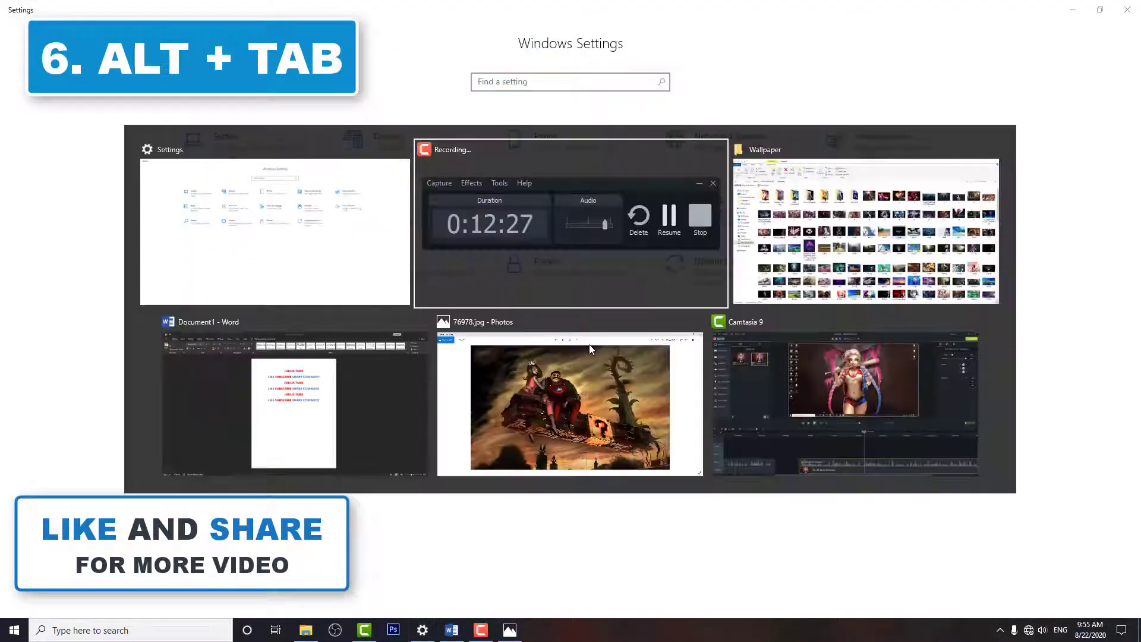
pyautogui.hotkey('alt', 'Tab')
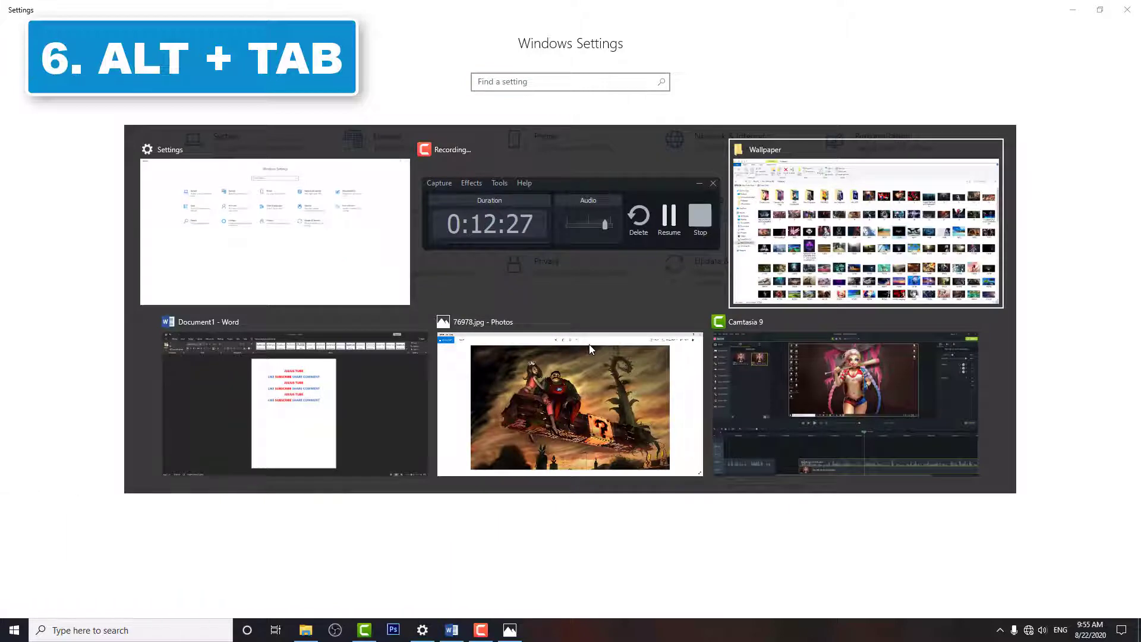
pyautogui.hotkey('alt', 'Tab')
pyautogui.hotkey('alt', 'Tab')
pyautogui.hotkey('alt', 'Tab')
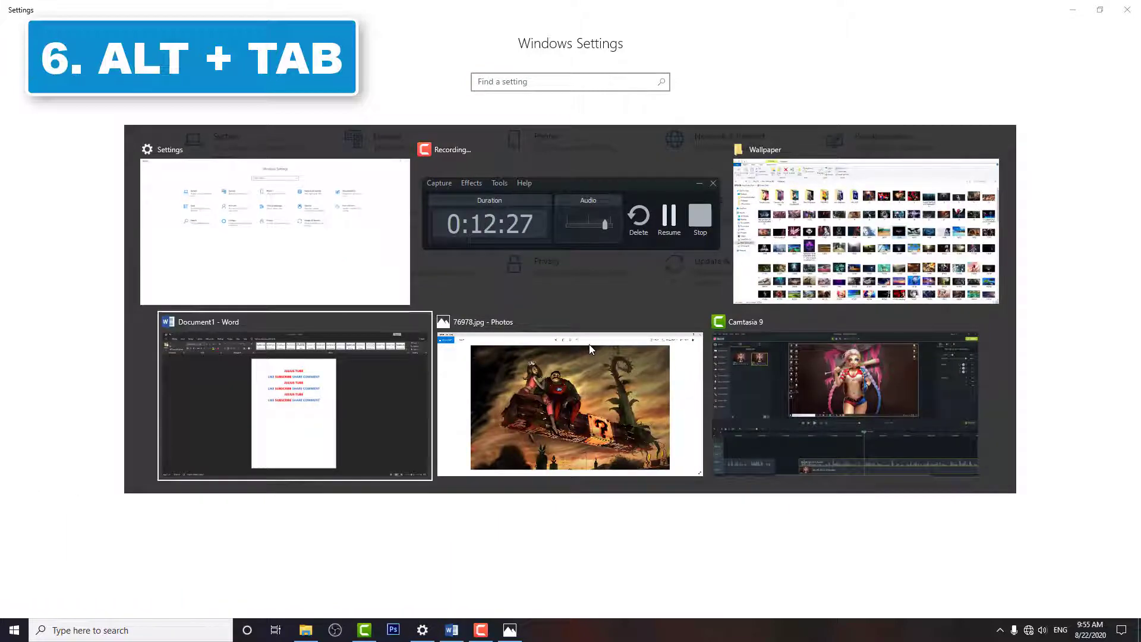
pyautogui.hotkey('alt', 'Tab')
pyautogui.hotkey('alt', 'Tab')
pyautogui.hotkey('alt', 'Tab')
pyautogui.hotkey('alt', 'Tab')
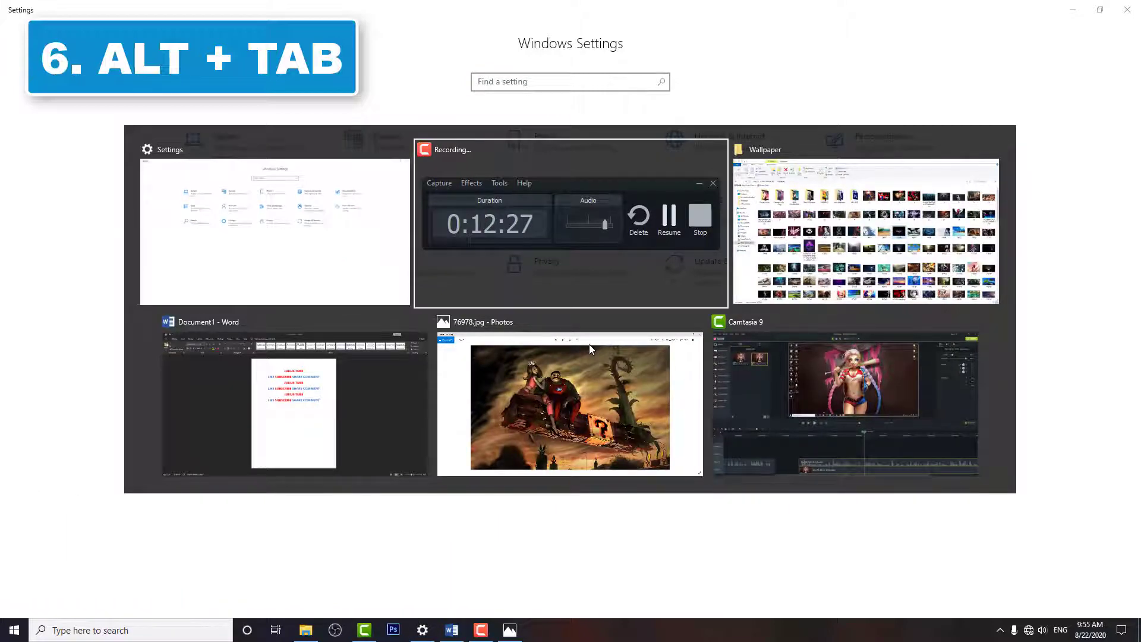
pyautogui.hotkey('alt', 'Tab')
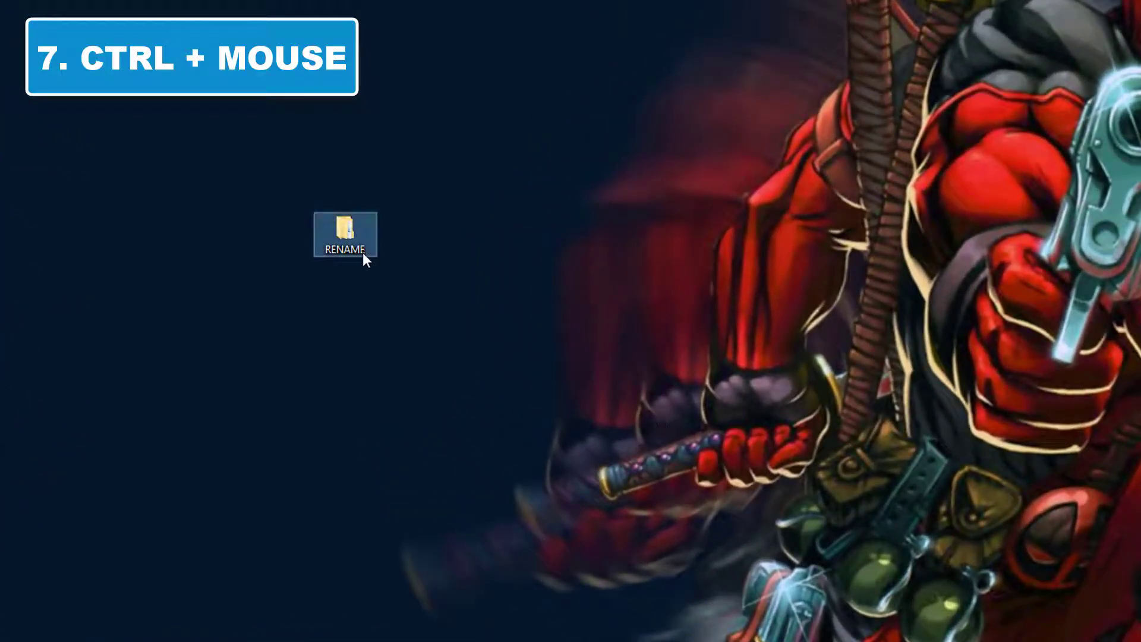
# - Duplicate the RENAME folder on the desktop, copy that duplicate, and copy the newest one again, making three copies
pyautogui.moveTo(362, 252)
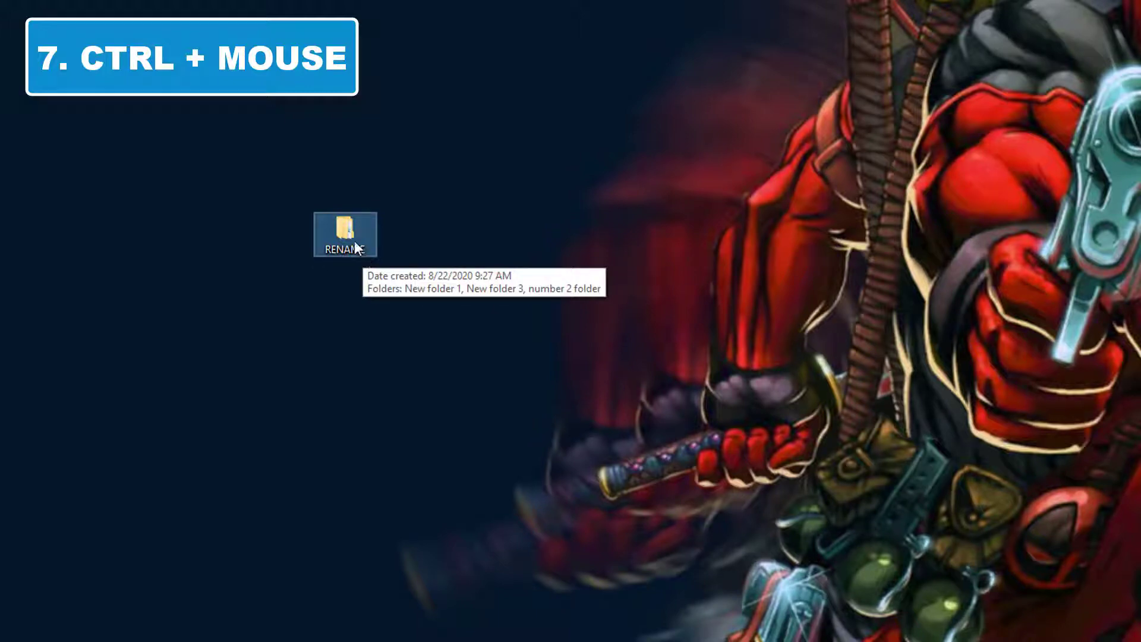
pyautogui.moveTo(355, 245); pyautogui.dragTo(448, 243)
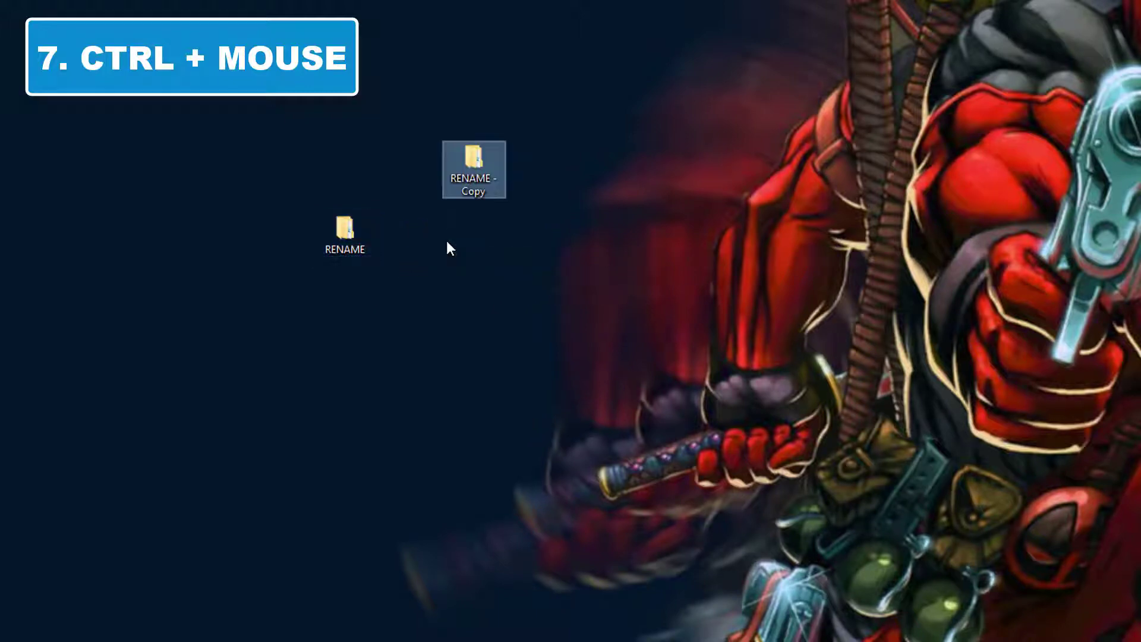
pyautogui.moveTo(468, 175)
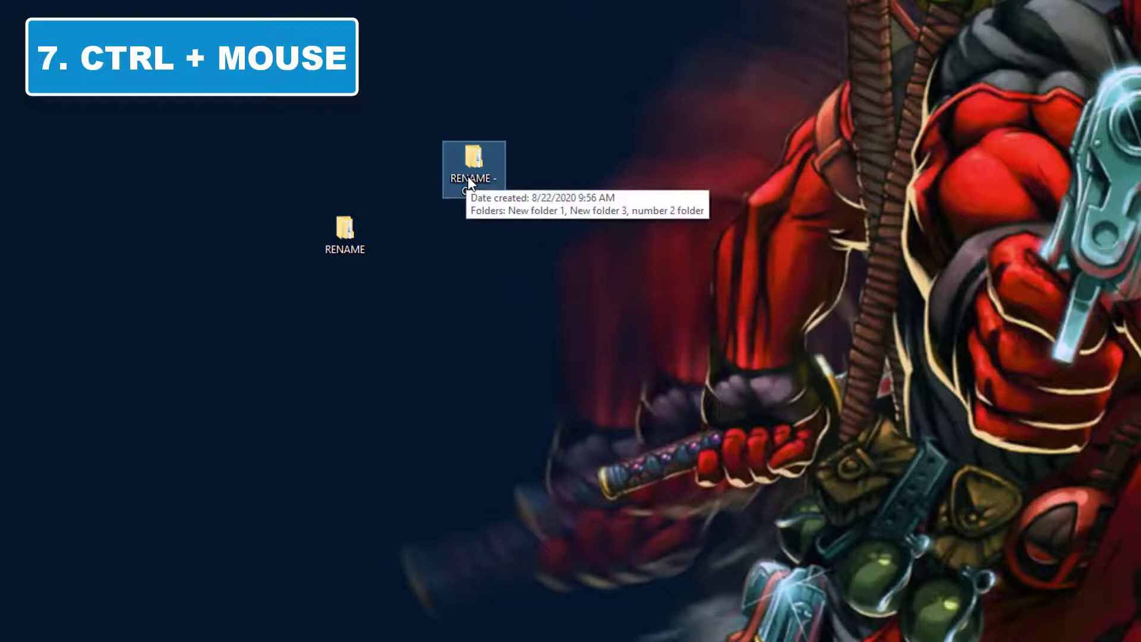
pyautogui.moveTo(468, 176); pyautogui.dragTo(470, 248)
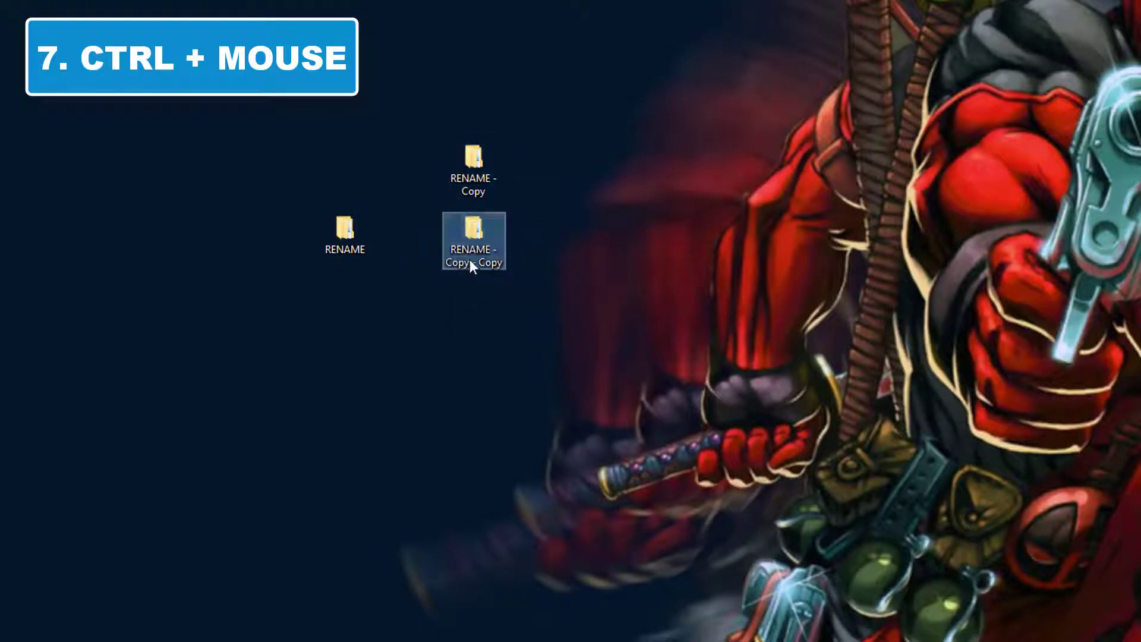
pyautogui.moveTo(469, 251); pyautogui.dragTo(388, 305)
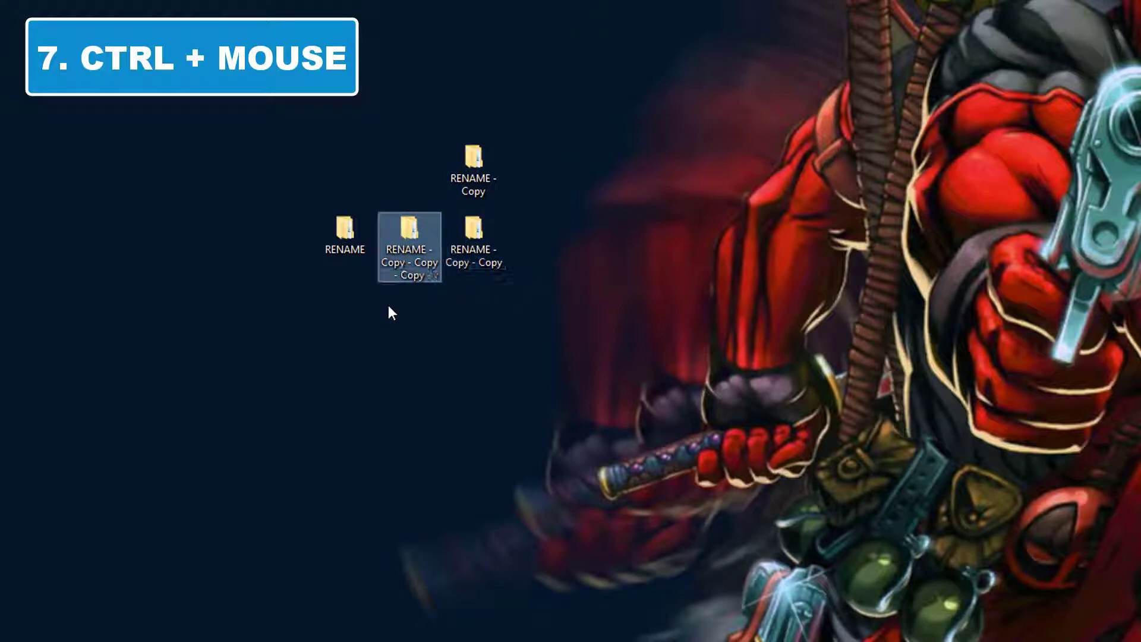
pyautogui.click(527, 292)
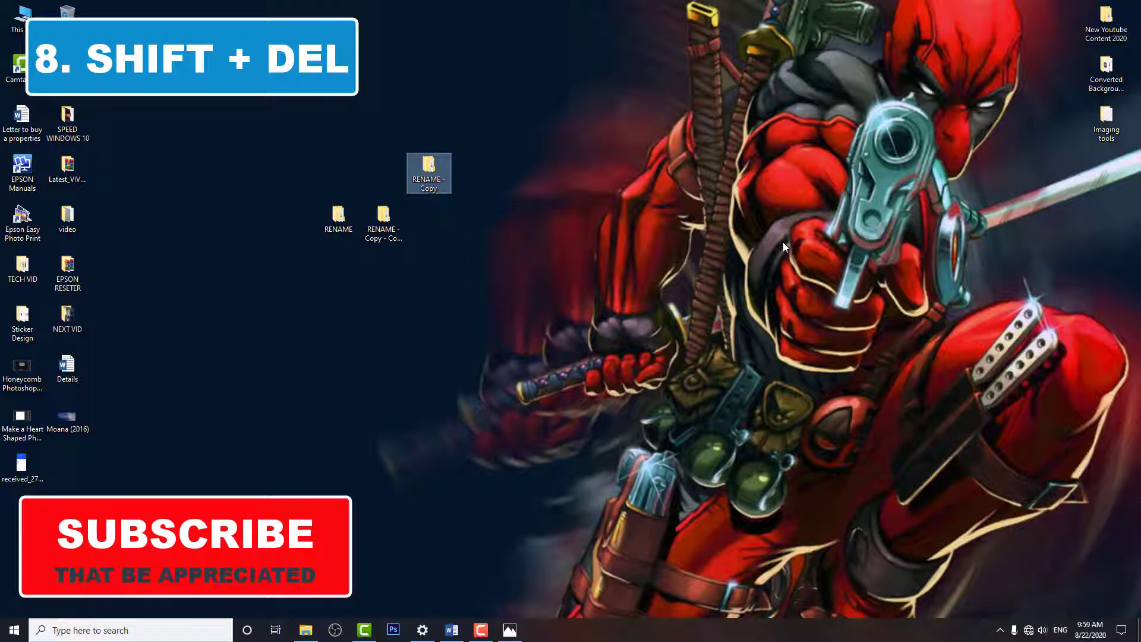
# - Permanently delete the RENAME - Copy folder from the desktop and inspect the Recycle Bin for it
pyautogui.hotkey('shift', 'Delete')
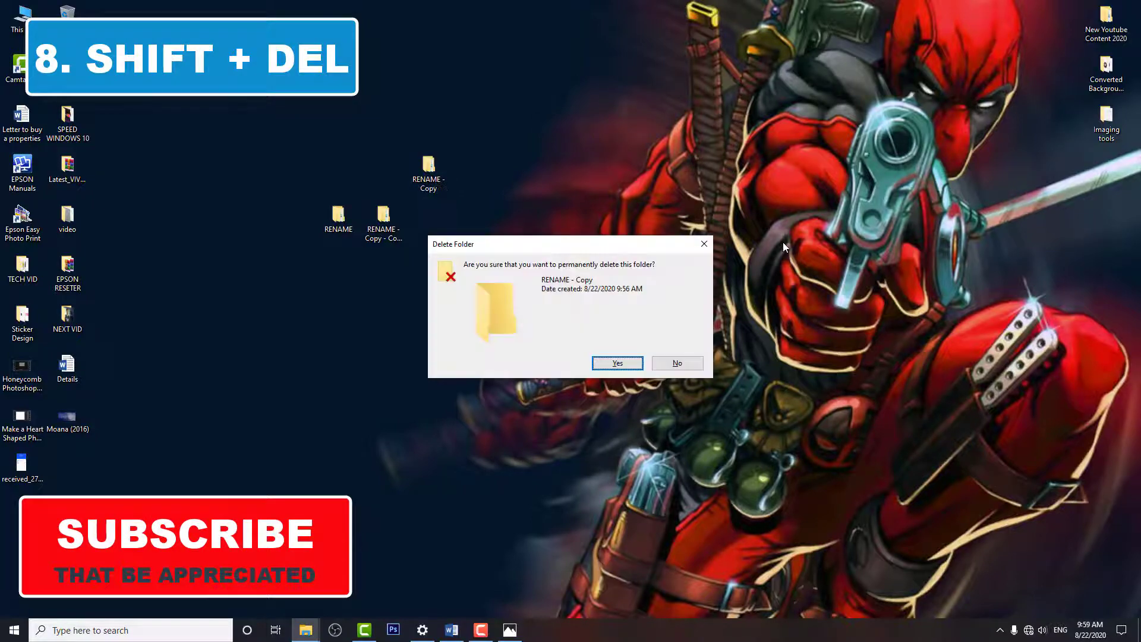
pyautogui.press('Return')
pyautogui.doubleClick(68, 10)
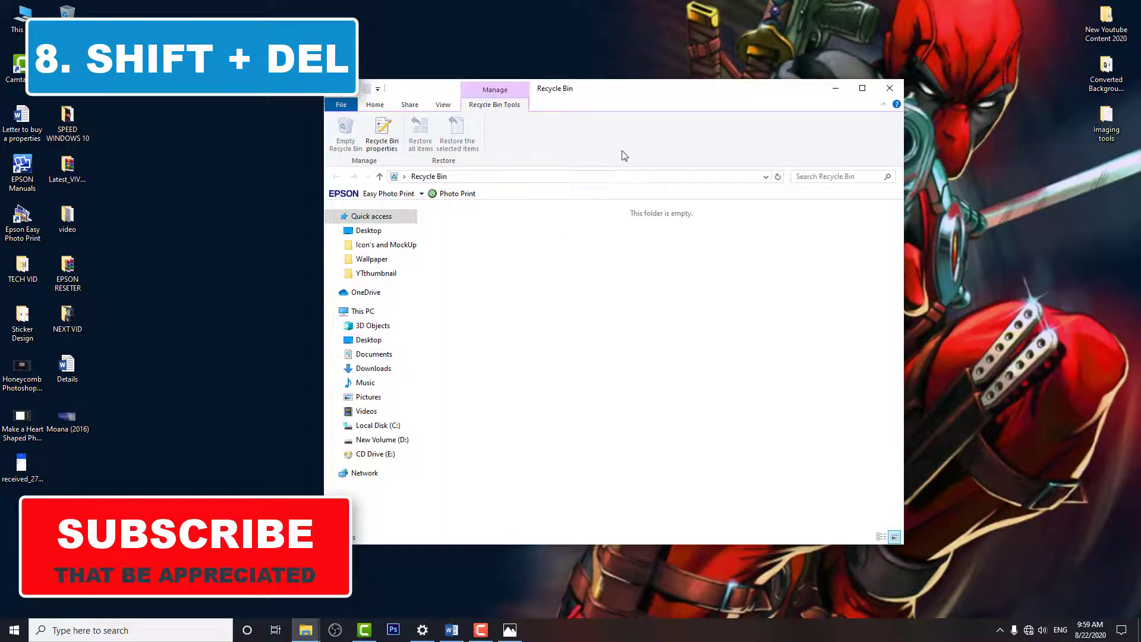
pyautogui.moveTo(602, 90); pyautogui.dragTo(440, 38)
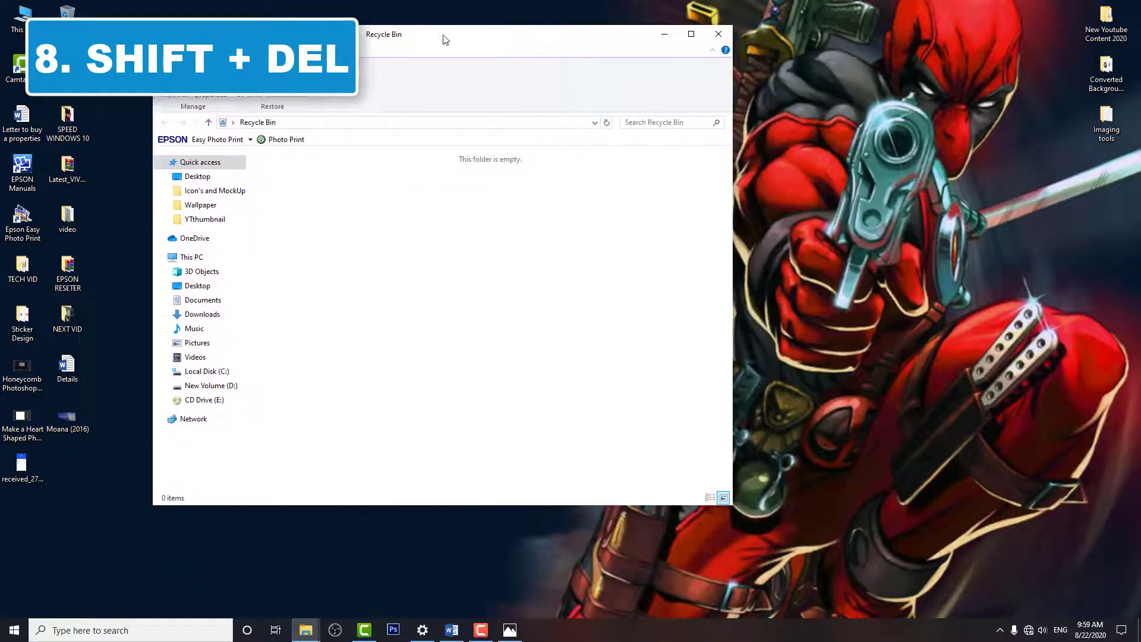
pyautogui.click(716, 32)
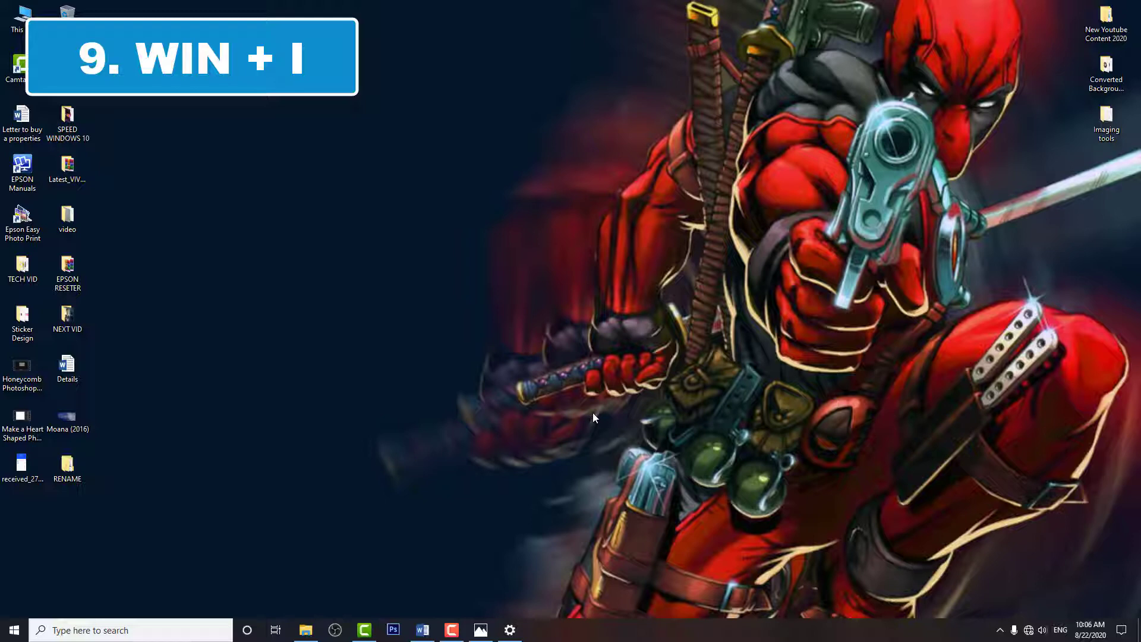
# - Open Windows Settings, view the Update & Security page and return to the Settings home
pyautogui.press('super+i')
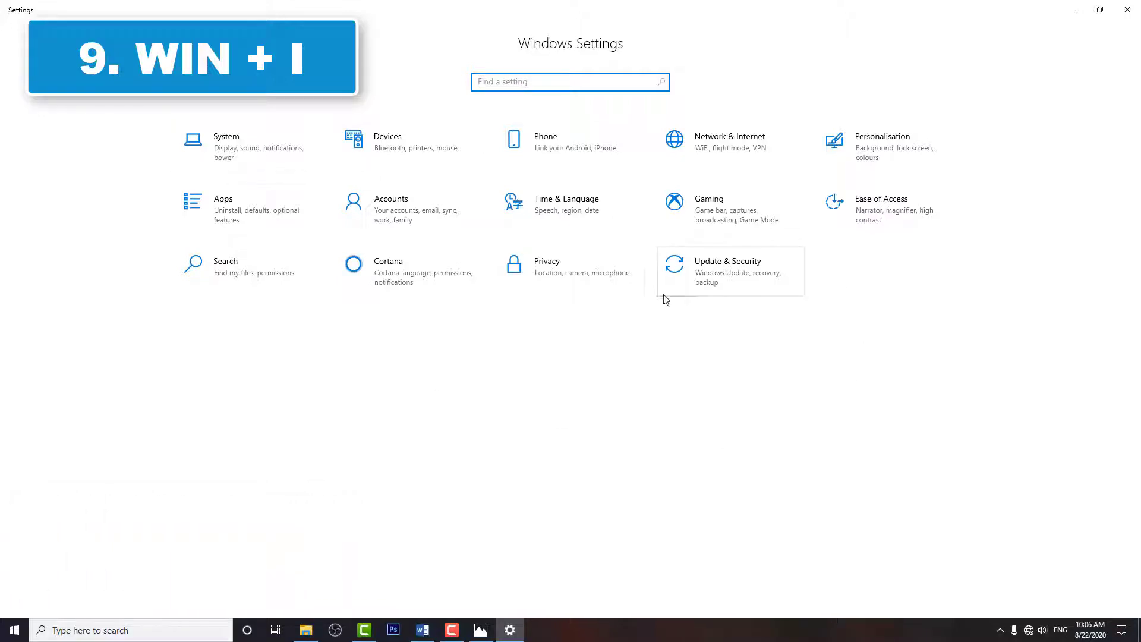
pyautogui.click(708, 283)
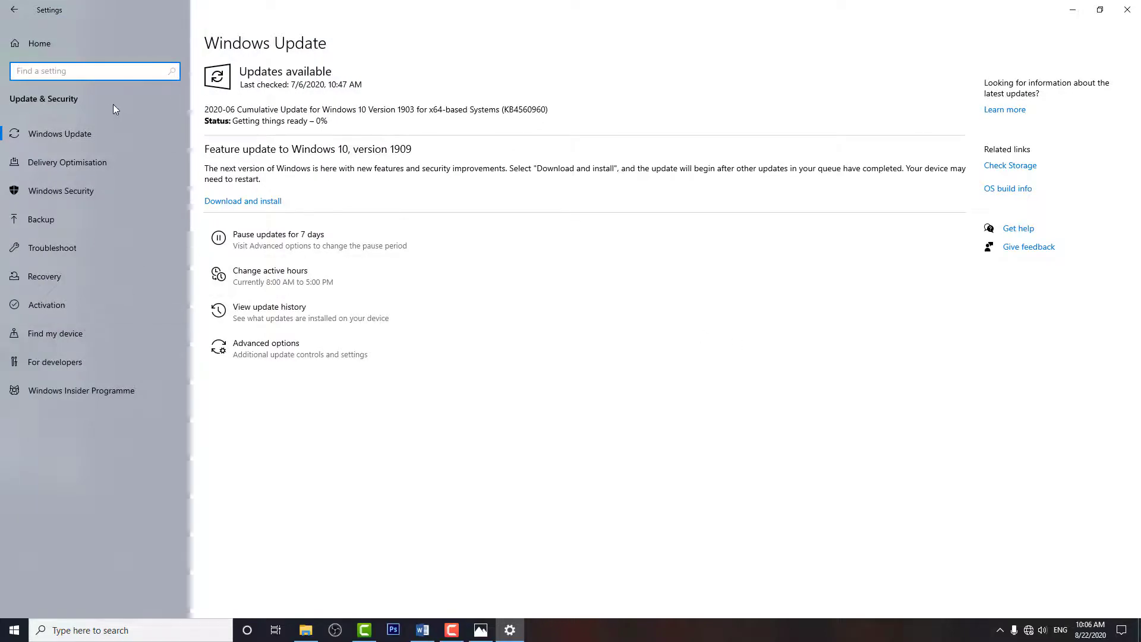
pyautogui.click(14, 10)
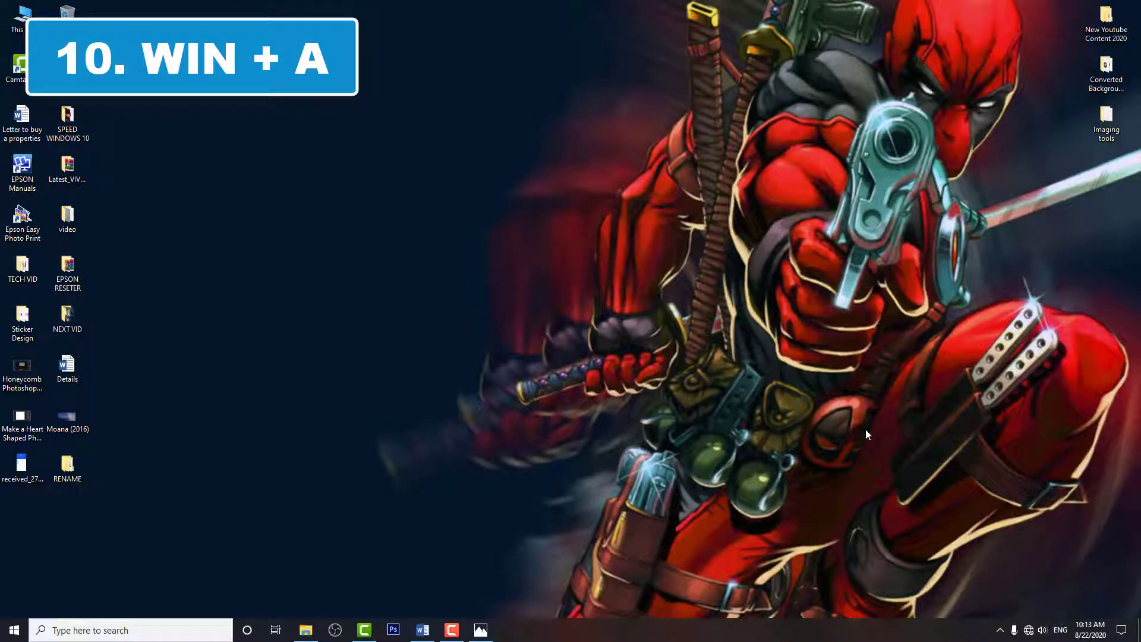
# - Clear all notifications from the action centre, dismissing the virus protection alerts, and toggle Night light
pyautogui.press('super+a')
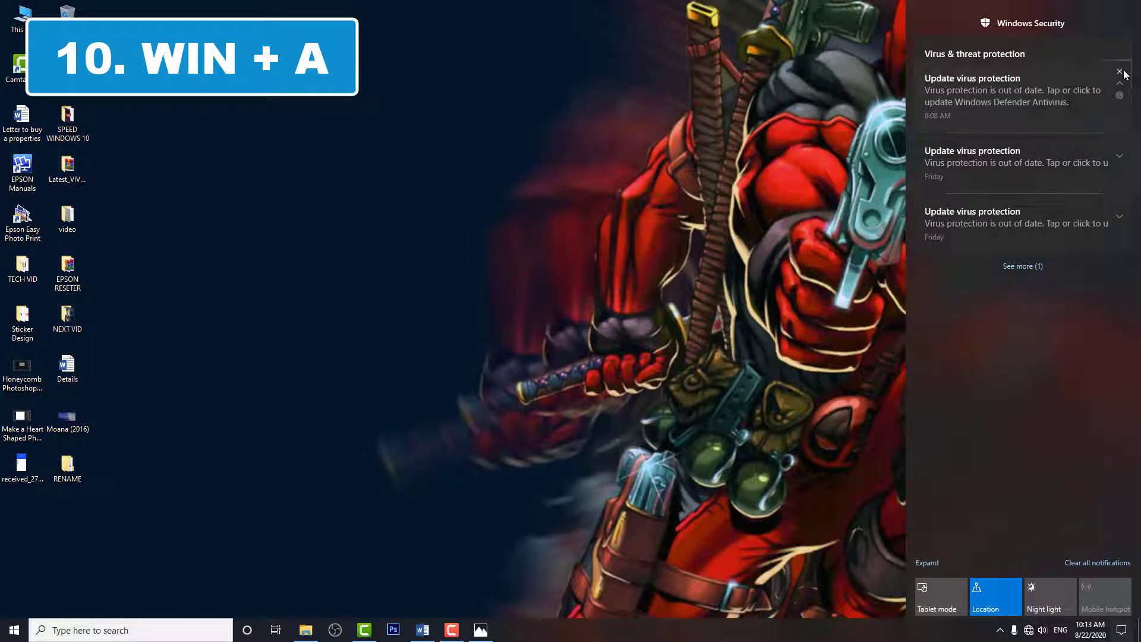
pyautogui.click(1120, 72)
pyautogui.click(1120, 73)
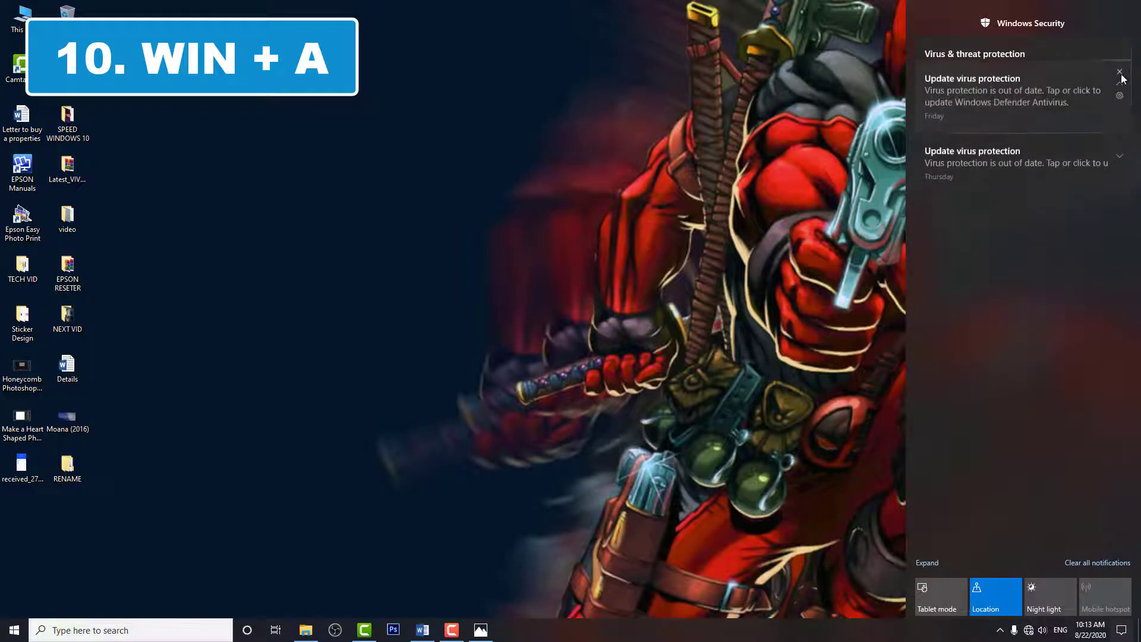
pyautogui.click(1105, 564)
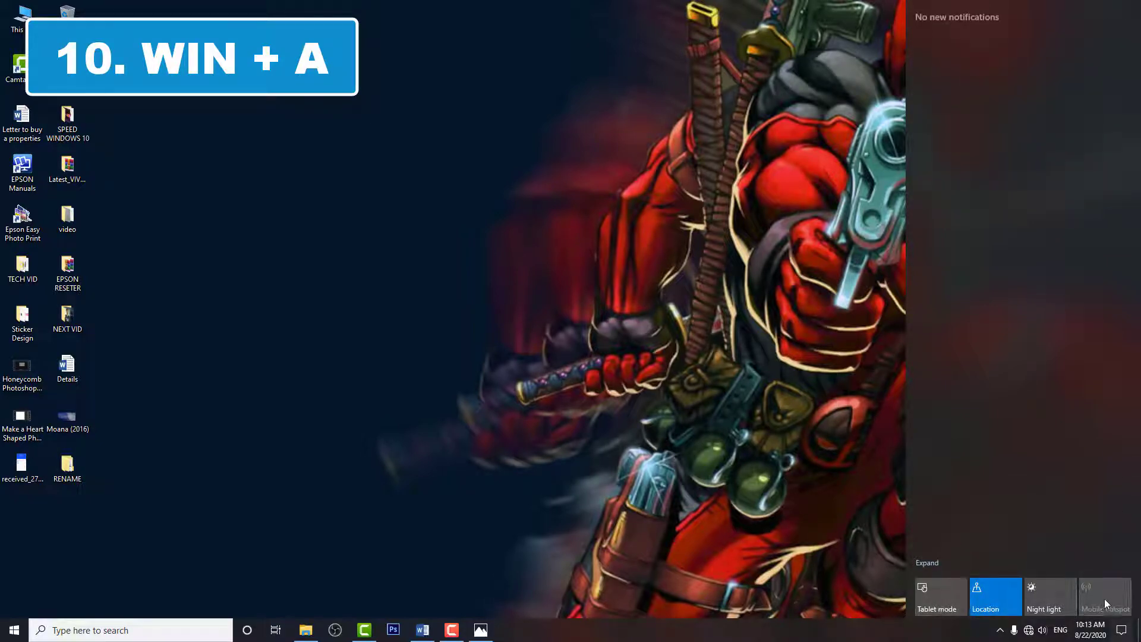
pyautogui.click(1043, 601)
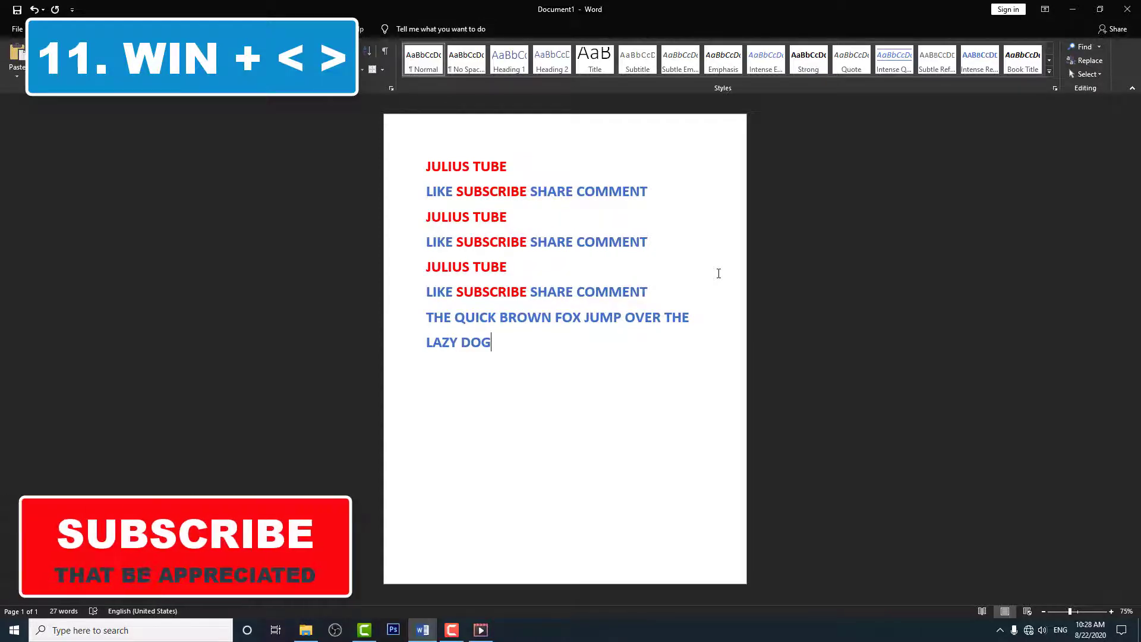
# - Snap the Word window to the right half of the screen and fill the left half with Movies & TV
pyautogui.press('super+Right')
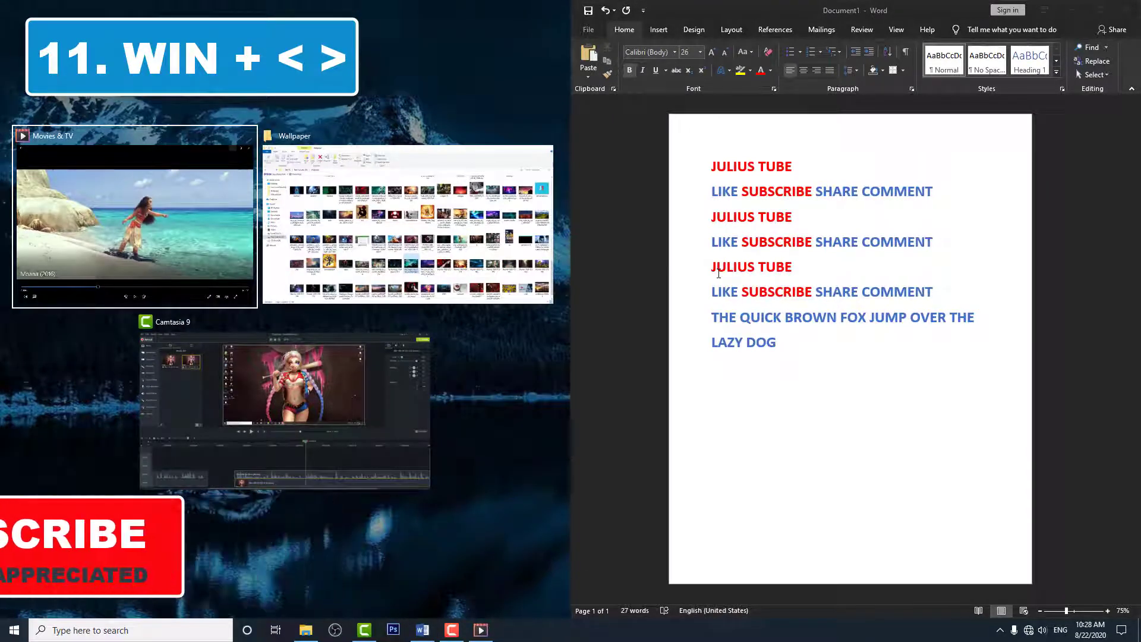
pyautogui.press('Right')
pyautogui.press('Down')
pyautogui.press('Up')
pyautogui.press('Left')
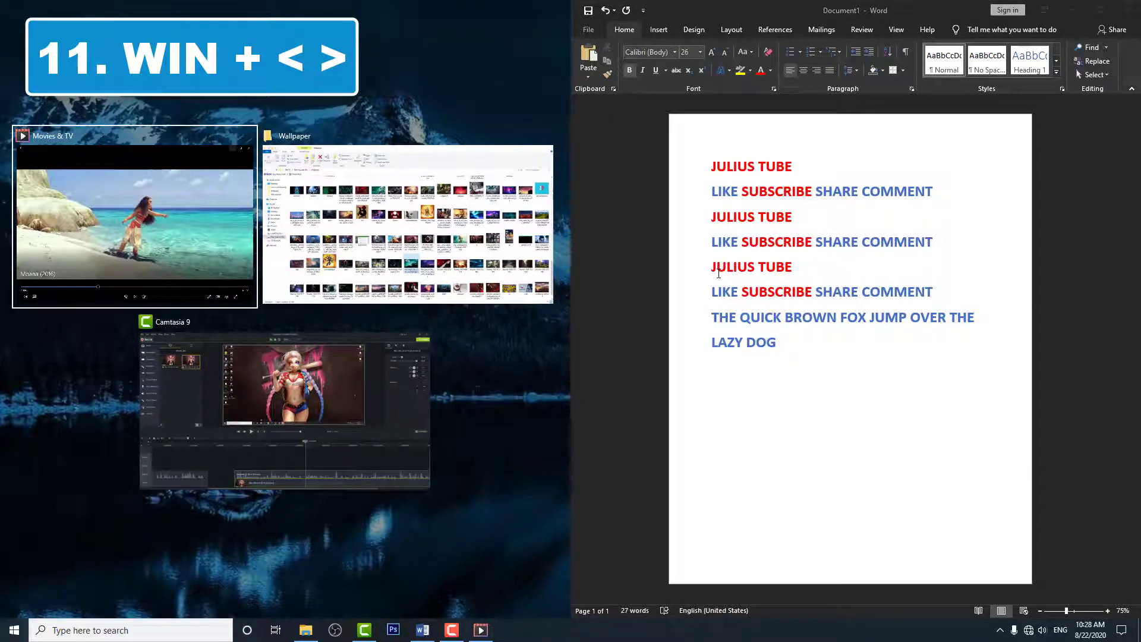
pyautogui.press('Down')
pyautogui.press('Up')
pyautogui.press('Right')
pyautogui.press('Down')
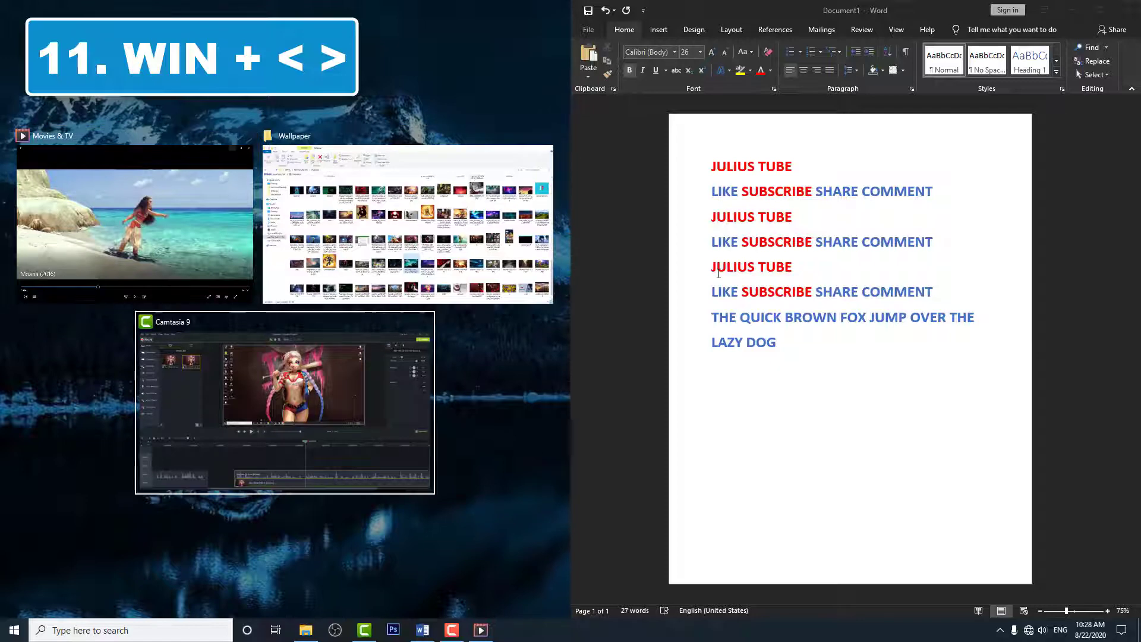
pyautogui.press('Up')
pyautogui.press('Left')
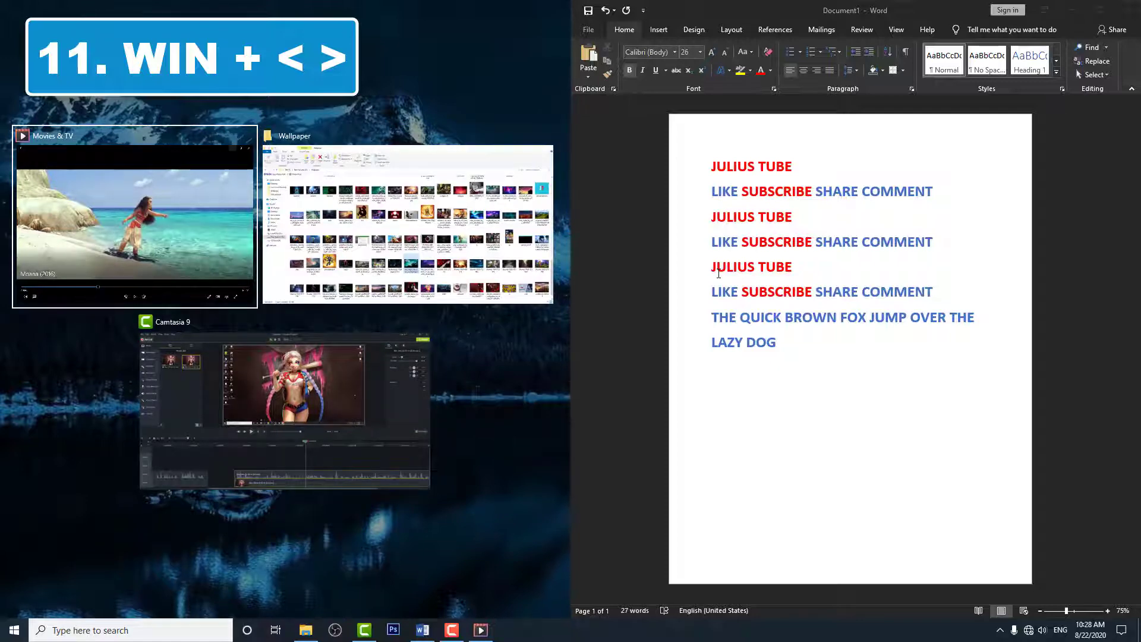
pyautogui.press('Return')
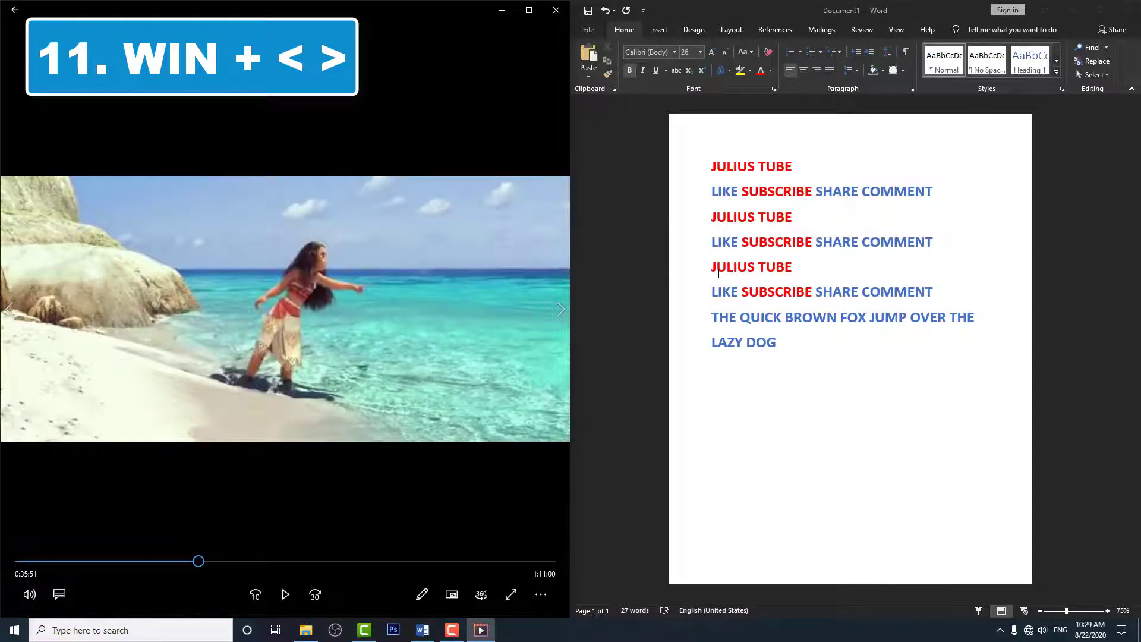
# - Play the Moana (2016) video and add a new line after LAZY DOG in the Word document beside it
pyautogui.click(287, 594)
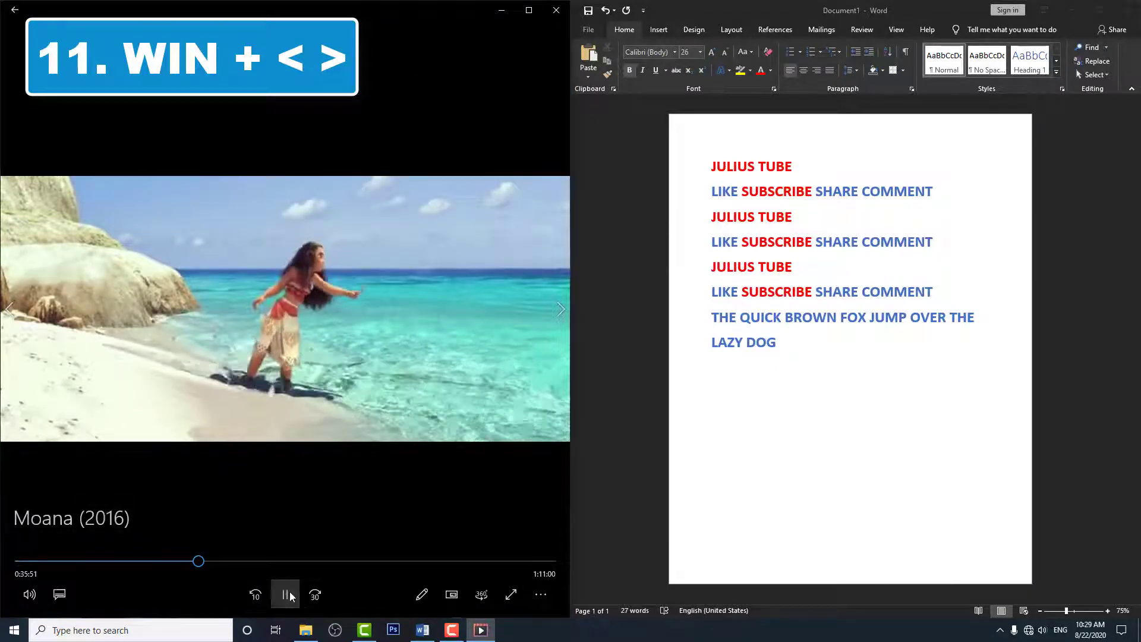
pyautogui.click(837, 351)
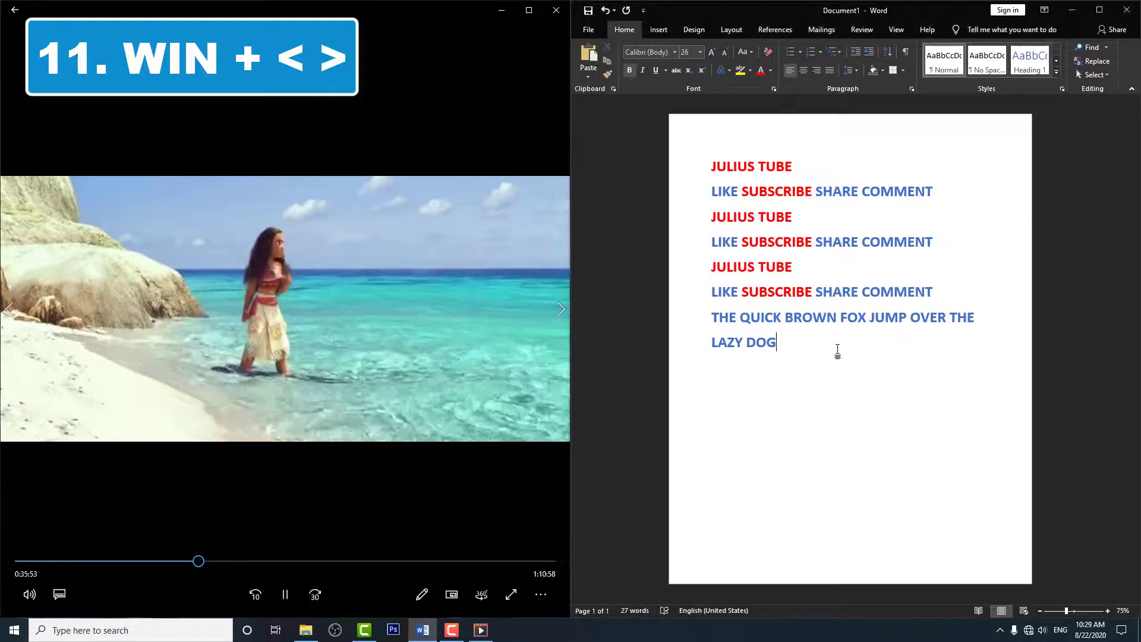
pyautogui.press('Return')
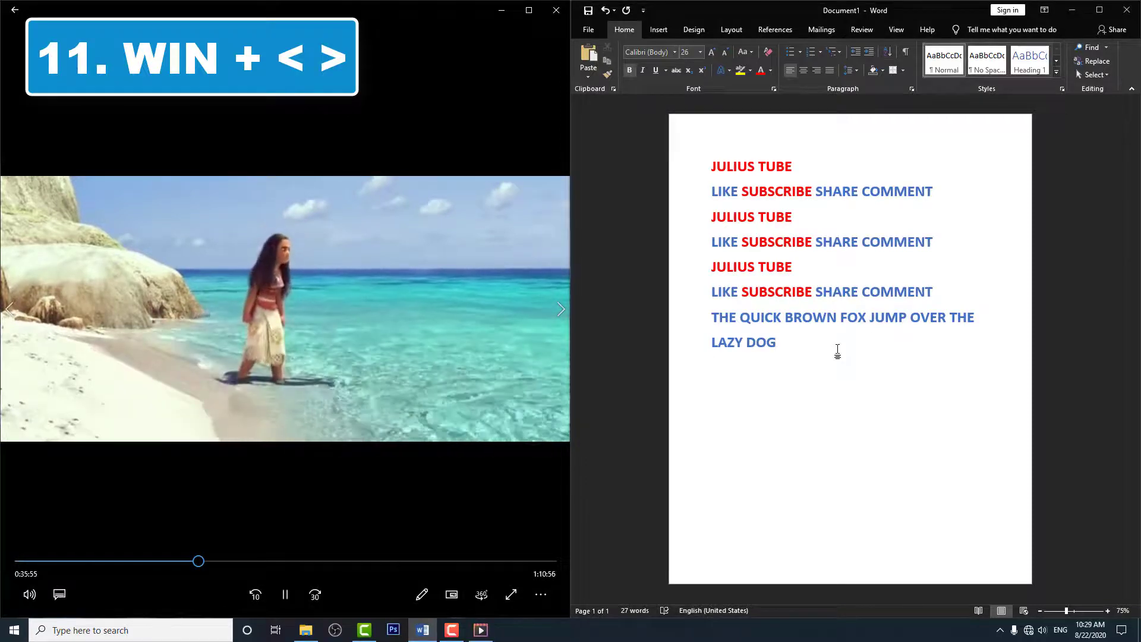
pyautogui.click(510, 405)
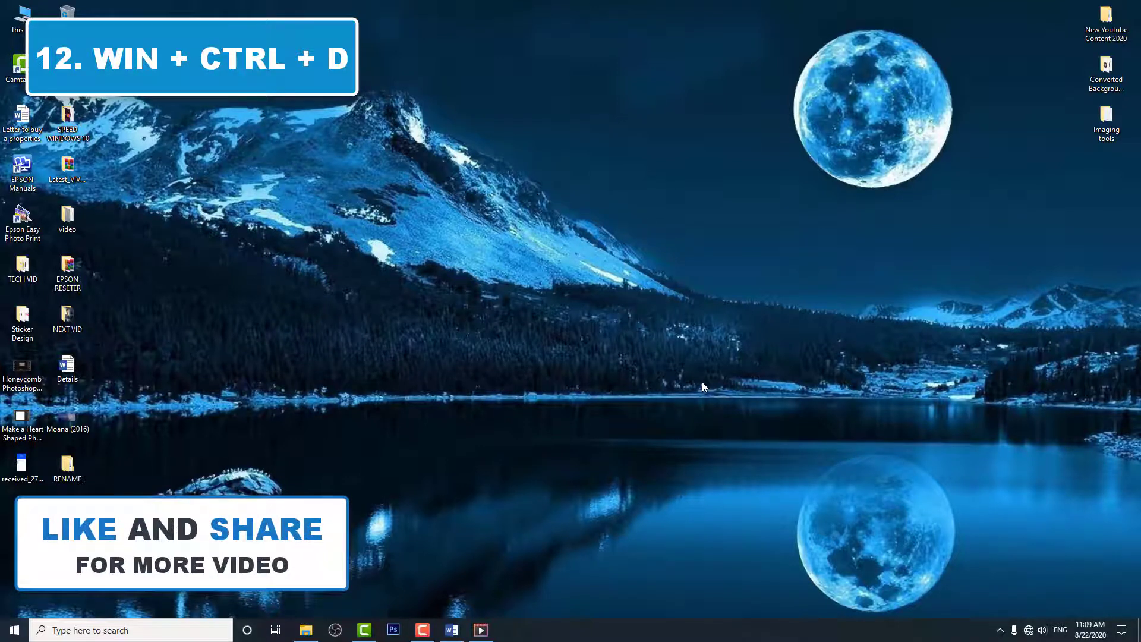
# - Create a second virtual desktop, compare both desktops in Task View and switch back to Desktop 1
pyautogui.press('super+ctrl+d')
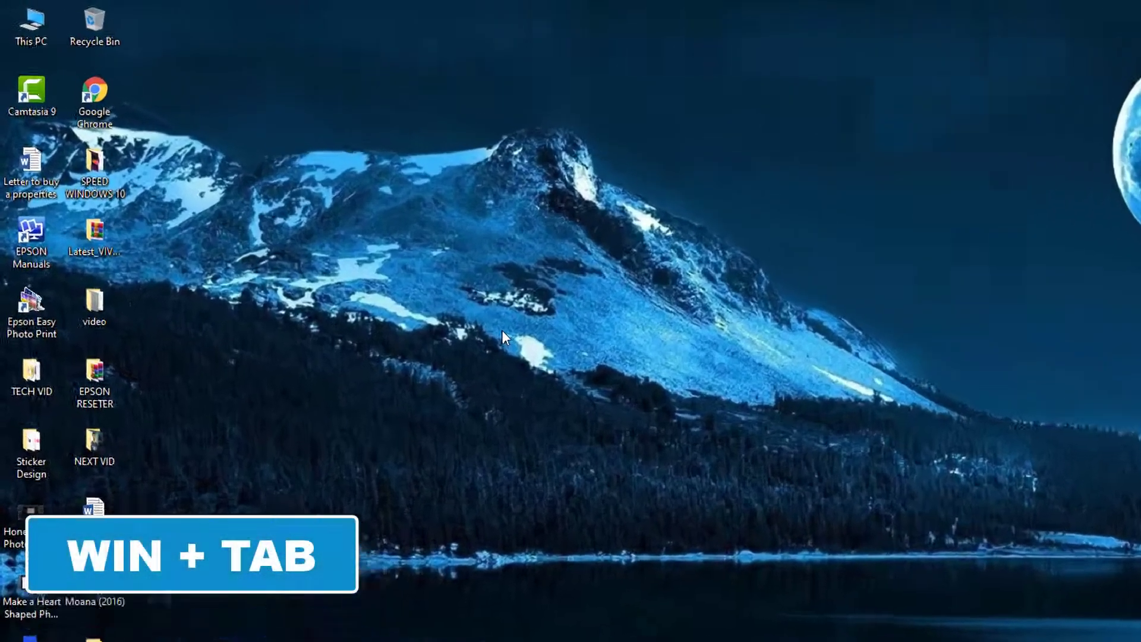
pyautogui.press('super+Tab')
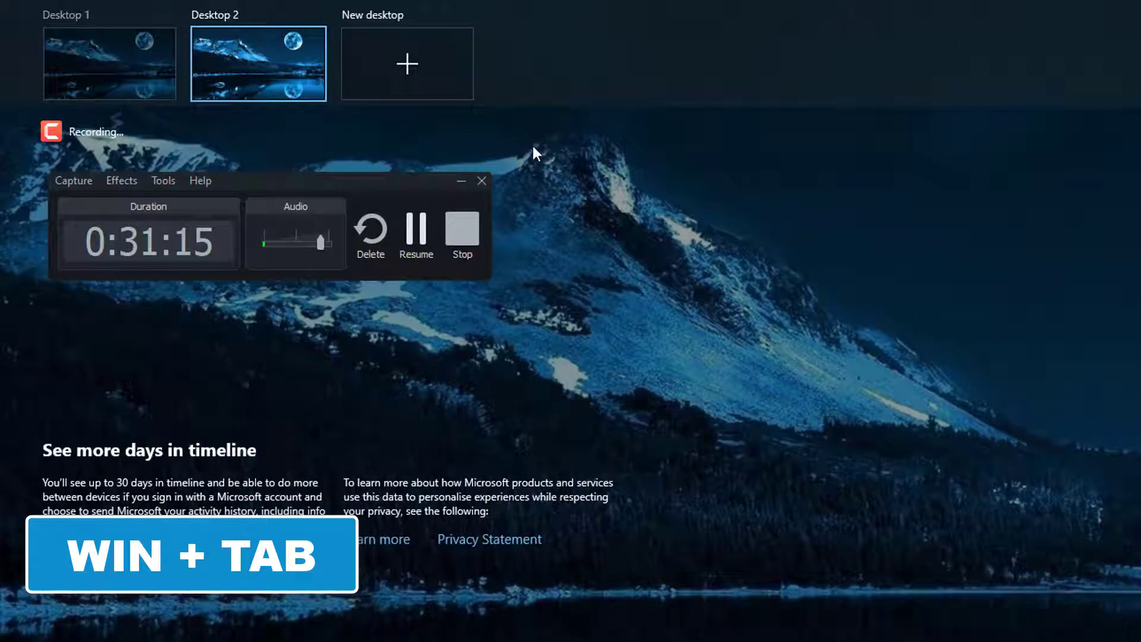
pyautogui.moveTo(137, 76)
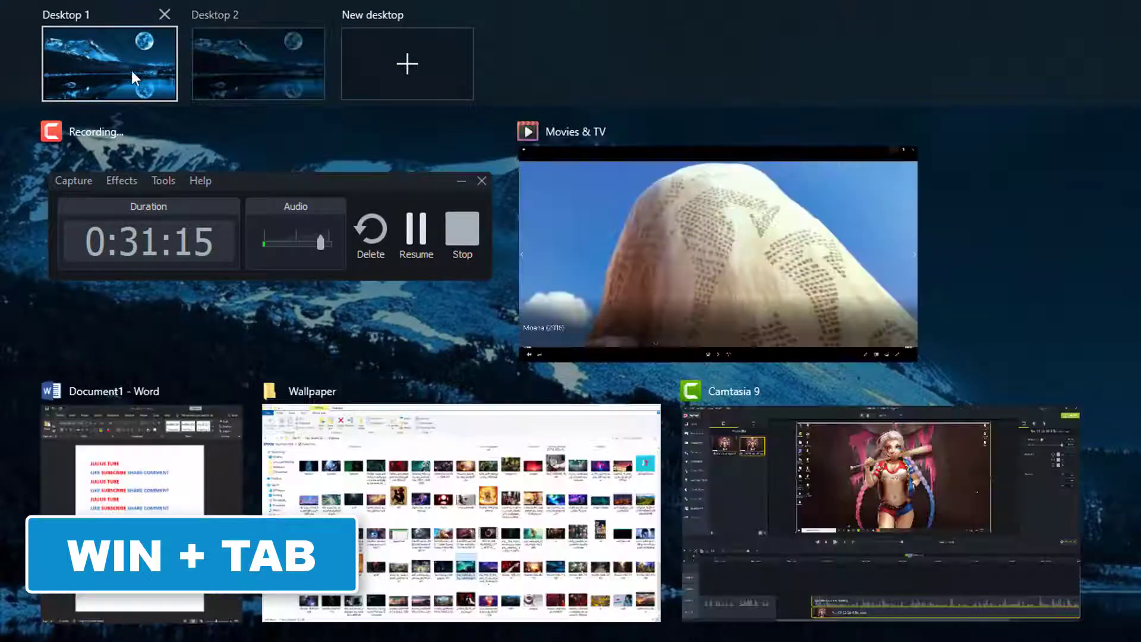
pyautogui.moveTo(241, 69)
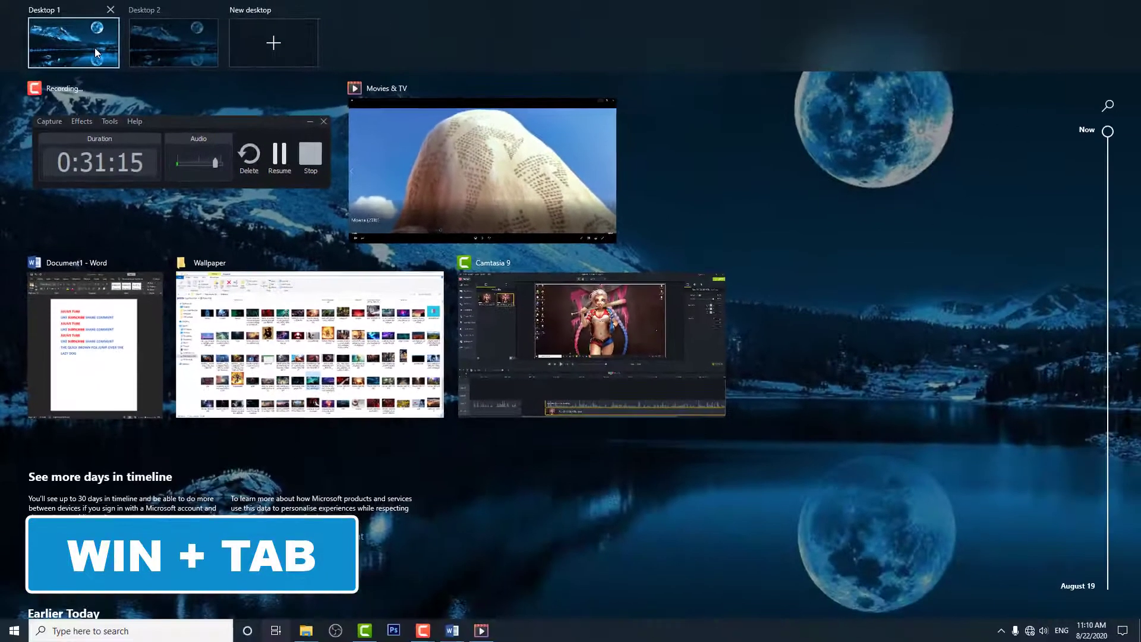
pyautogui.click(94, 47)
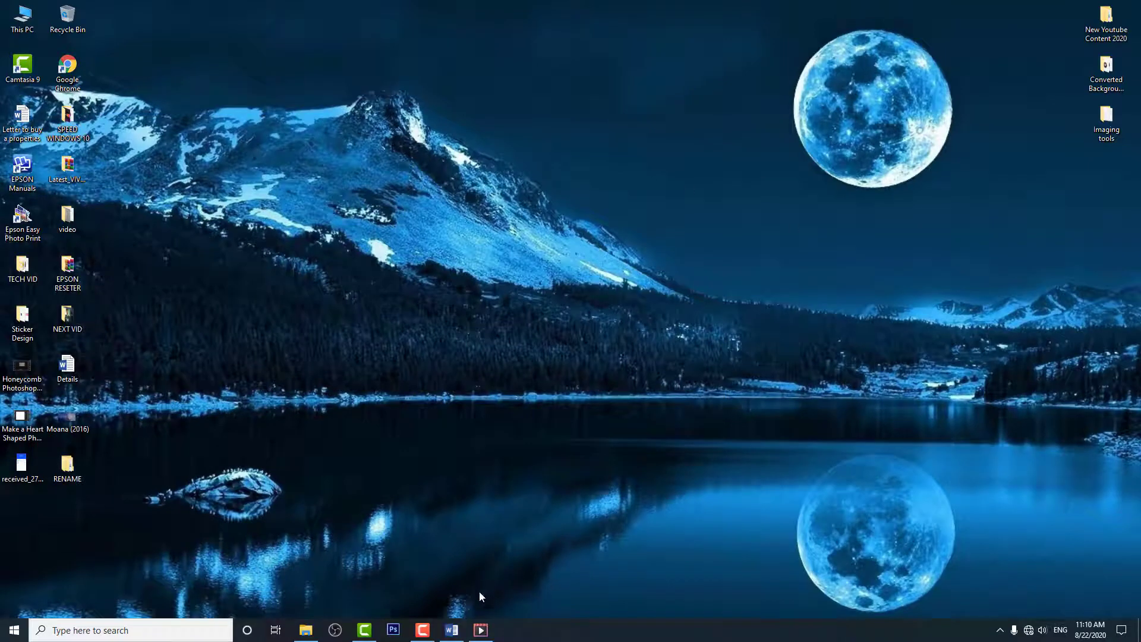
# - Bring up the Word window, minimize it again and view all open windows in Task View
pyautogui.click(449, 631)
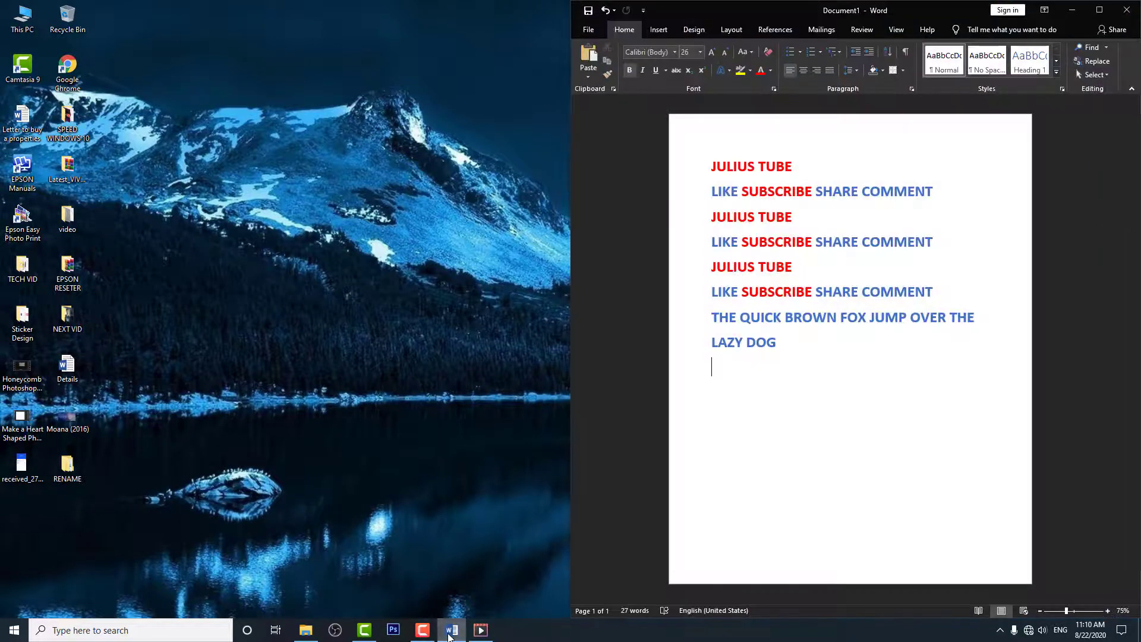
pyautogui.click(450, 631)
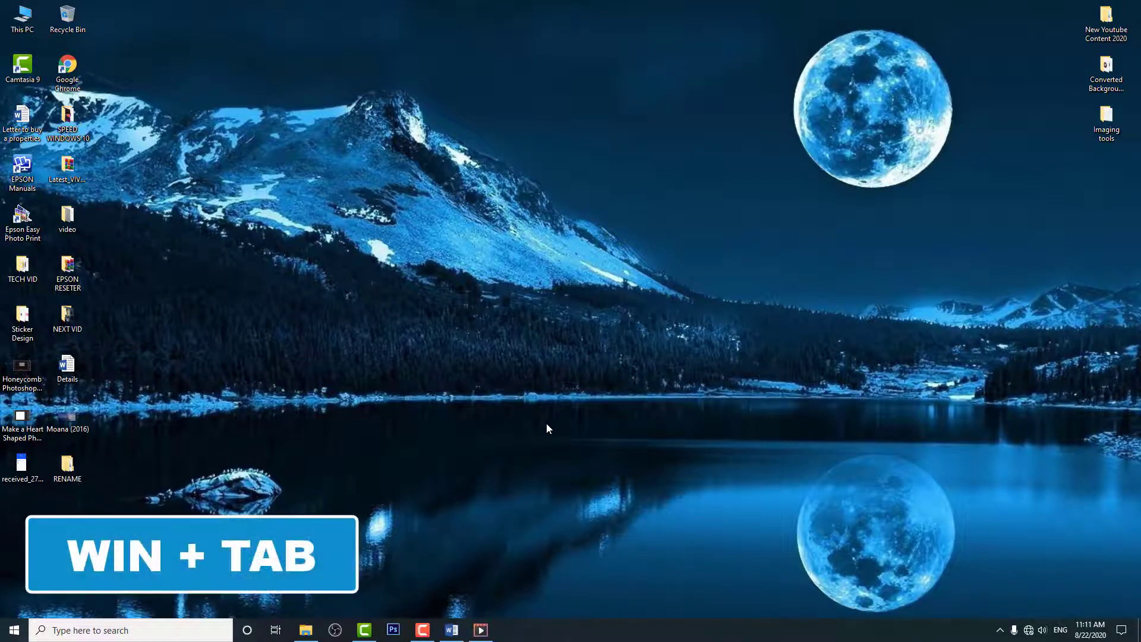
pyautogui.press('super+Tab')
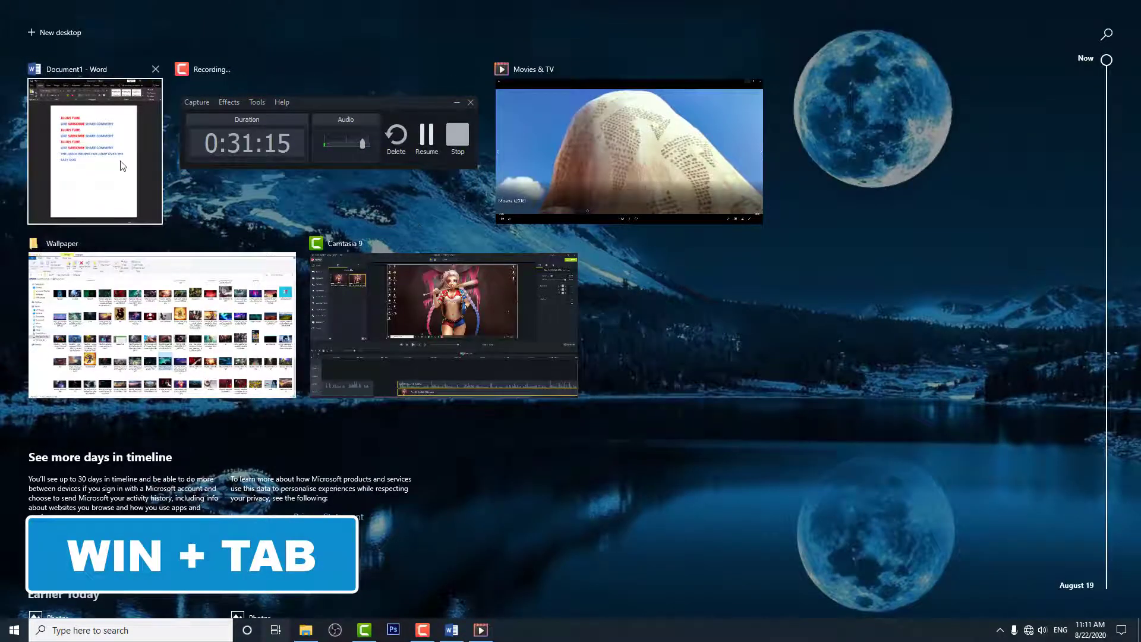
pyautogui.click(693, 352)
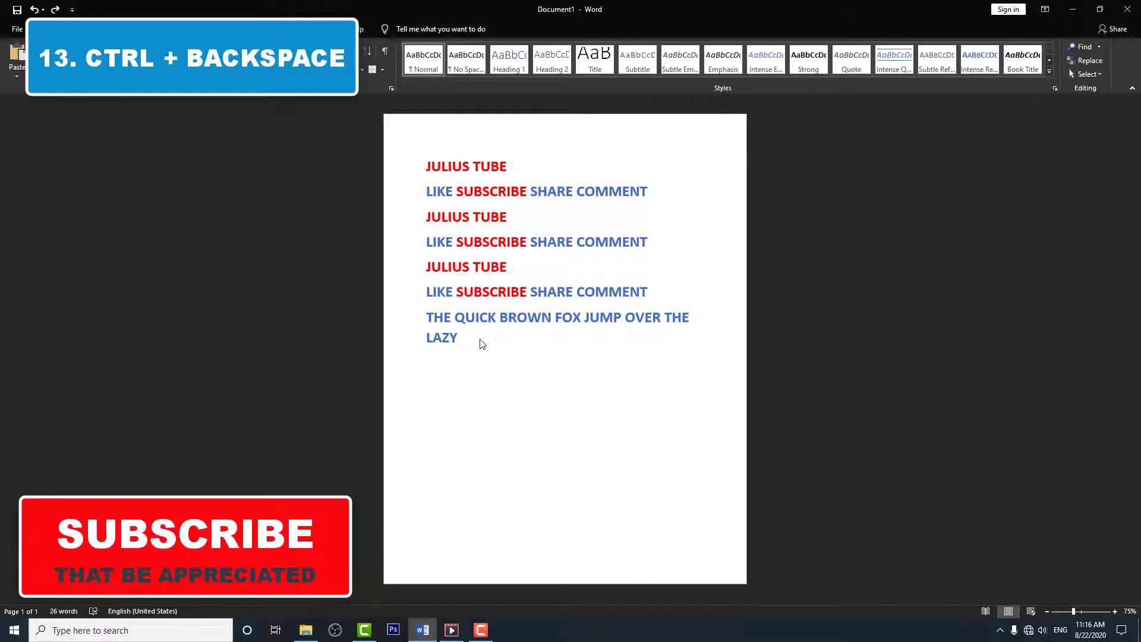
# - Delete the end of the document's last sentence one whole word at a time, from LAZY back through FOX
pyautogui.press('BackSpace')
pyautogui.hotkey('ctrl', 'BackSpace')
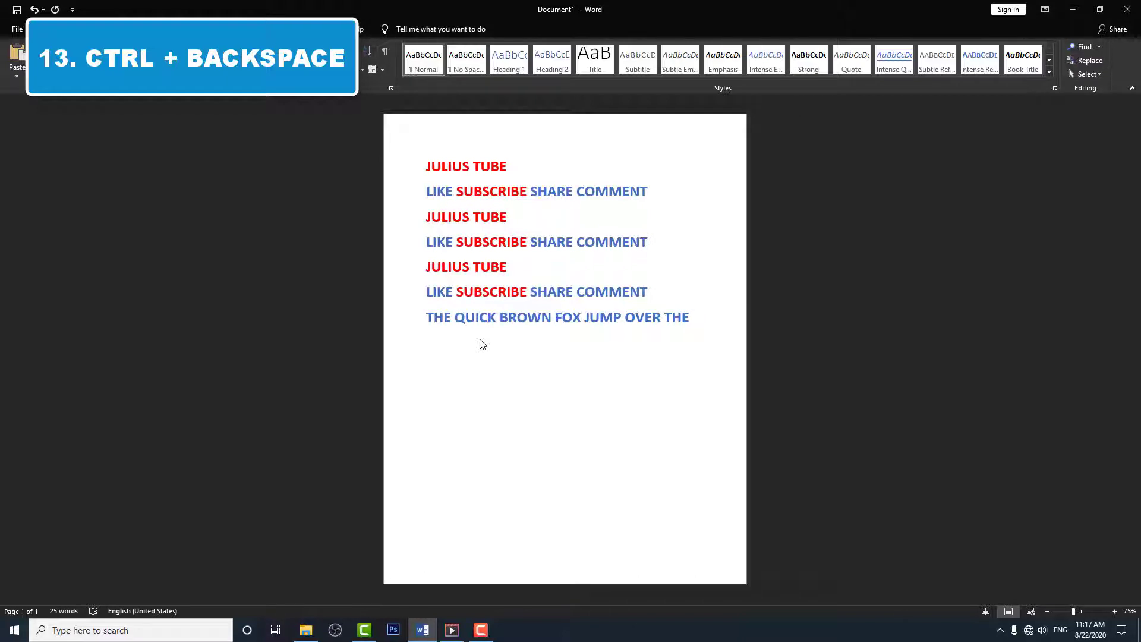
pyautogui.hotkey('ctrl', 'BackSpace')
pyautogui.hotkey('ctrl', 'BackSpace')
pyautogui.hotkey('ctrl', 'BackSpace')
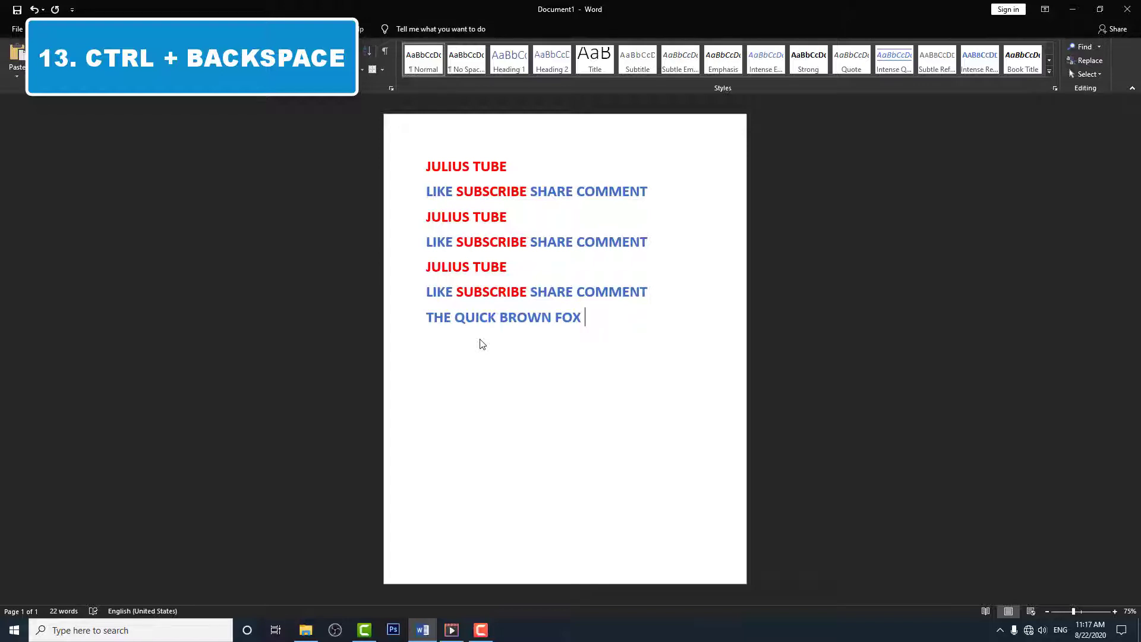
pyautogui.hotkey('ctrl', 'BackSpace')
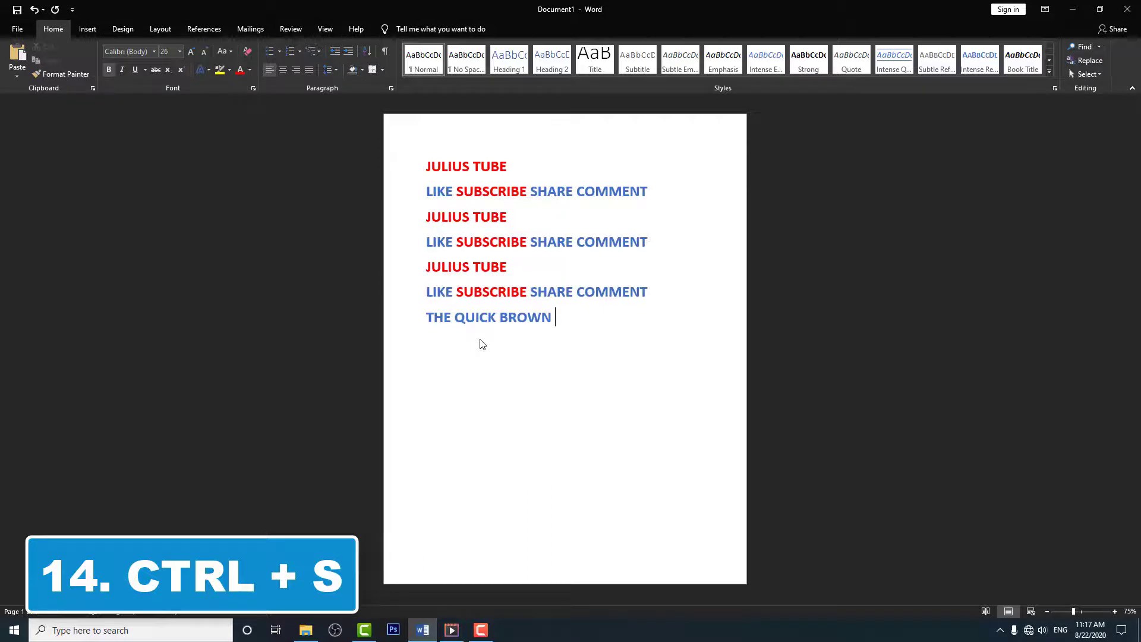
# - Save the new document to the Desktop as a Word Document named JULIUS TUBE
pyautogui.hotkey('ctrl', 's')
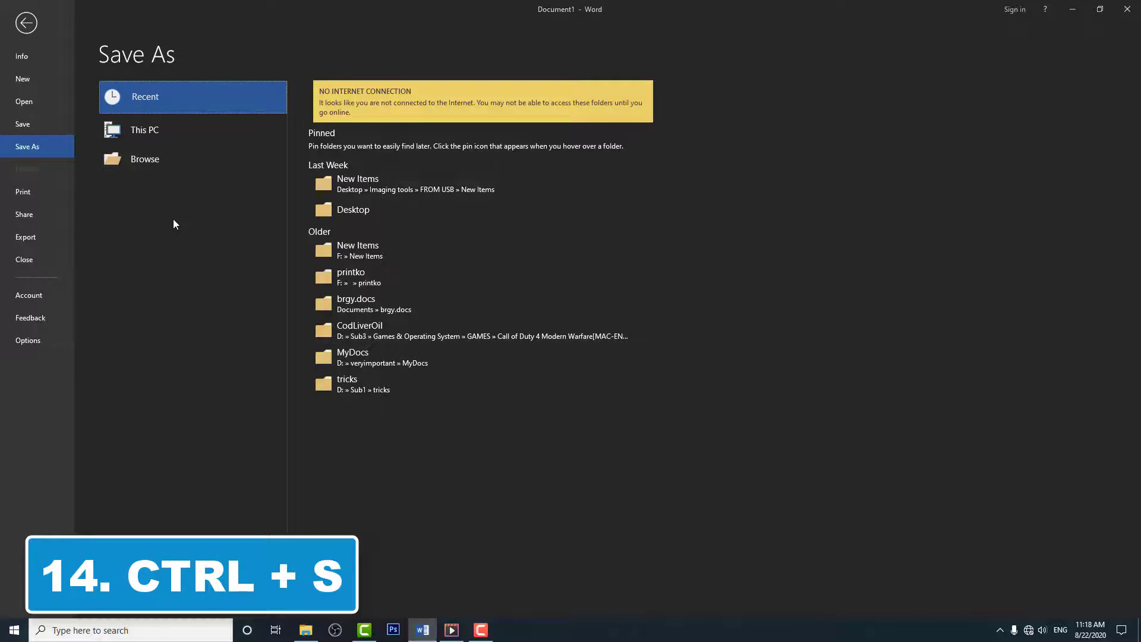
pyautogui.click(141, 163)
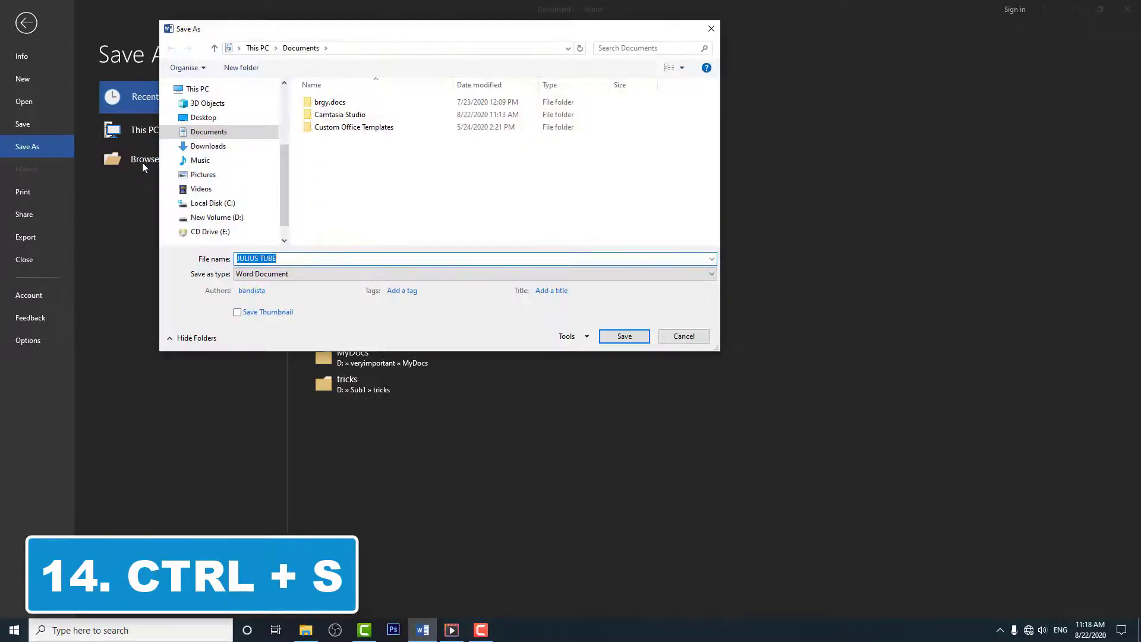
pyautogui.click(205, 123)
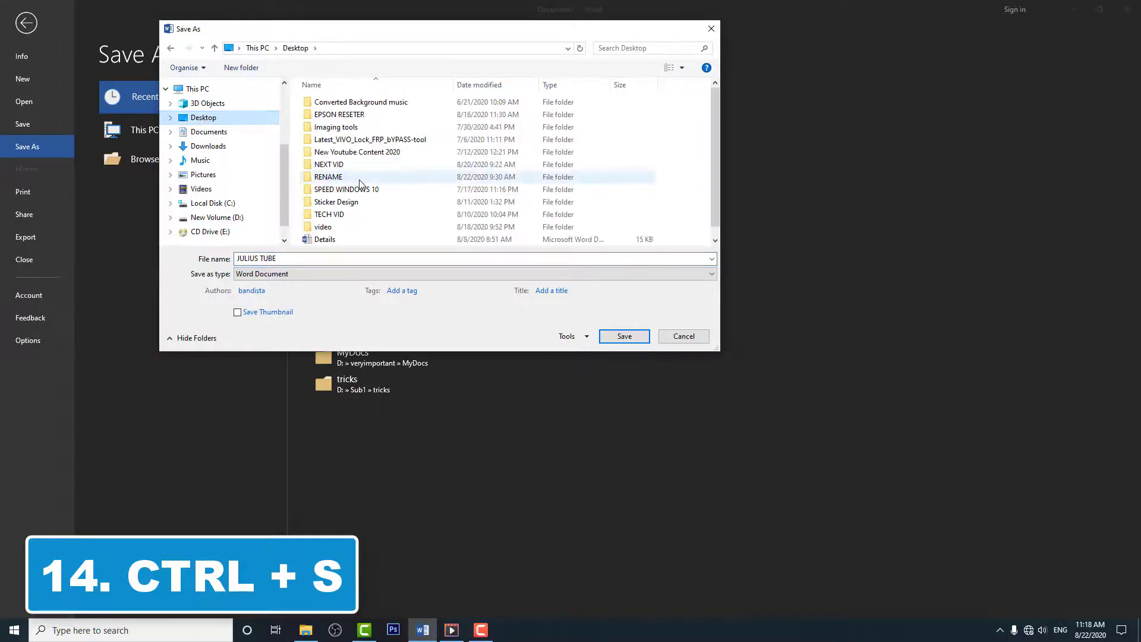
pyautogui.click(319, 275)
pyautogui.click(319, 279)
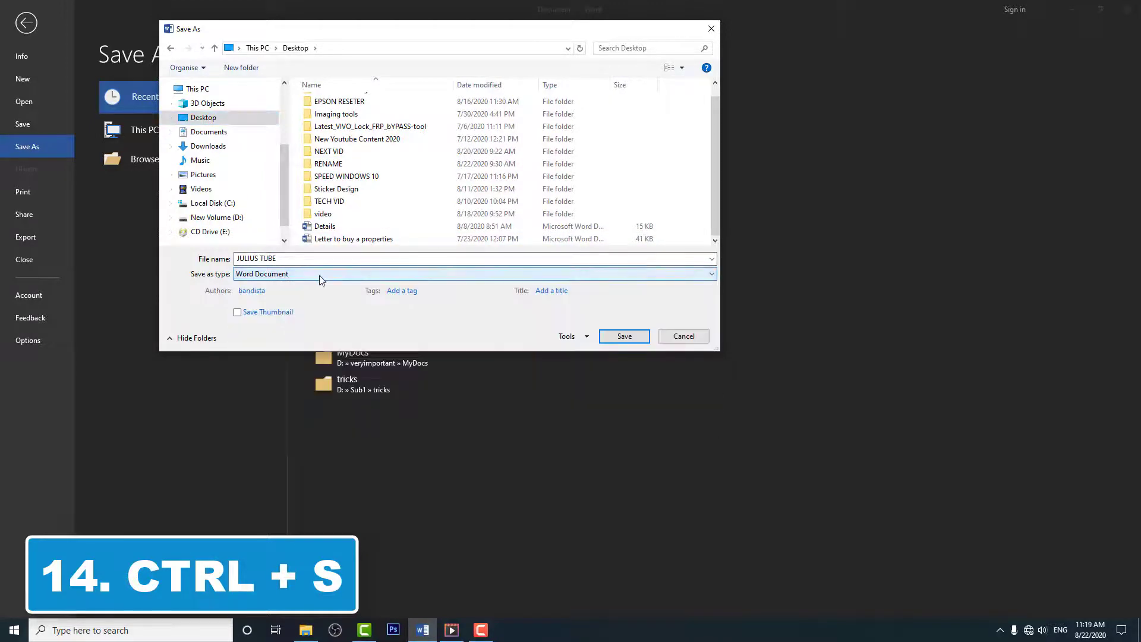
pyautogui.click(618, 338)
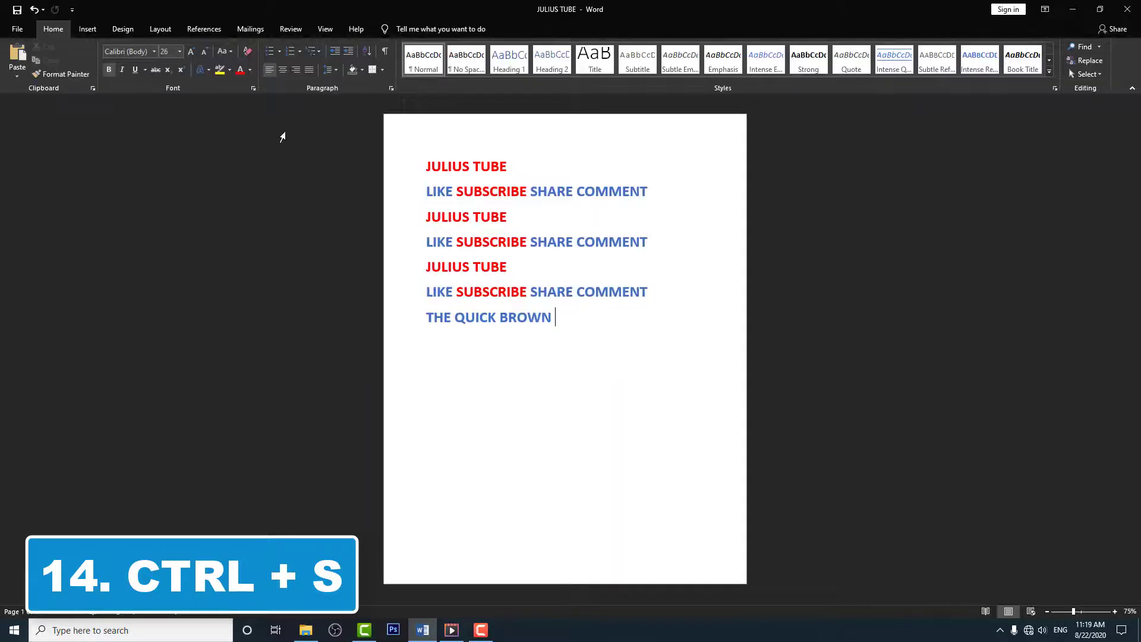
# - Show the desktop, move the JULIUS TUBE file to the middle of it, open the document and close it again
pyautogui.press('super+d')
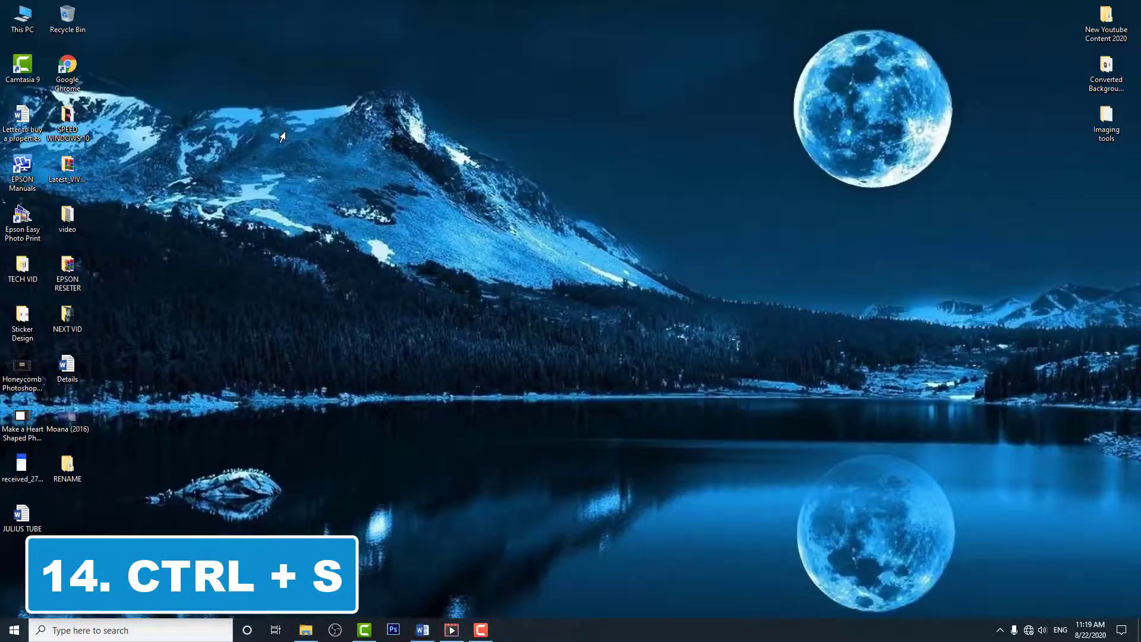
pyautogui.moveTo(21, 516); pyautogui.dragTo(429, 268)
pyautogui.doubleClick(429, 267)
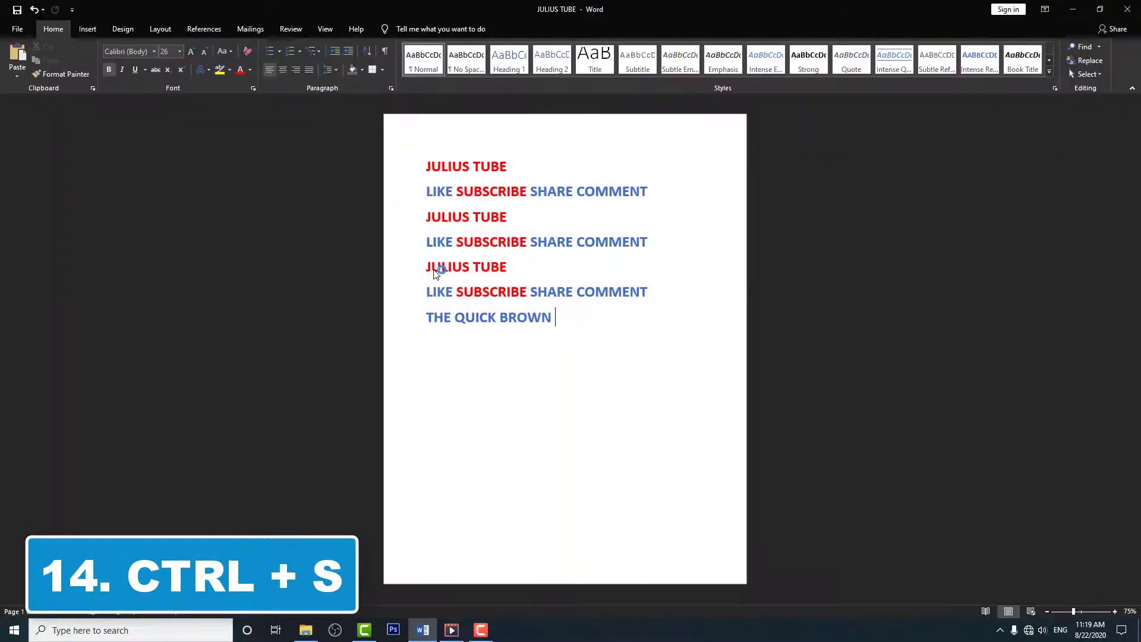
pyautogui.click(1127, 9)
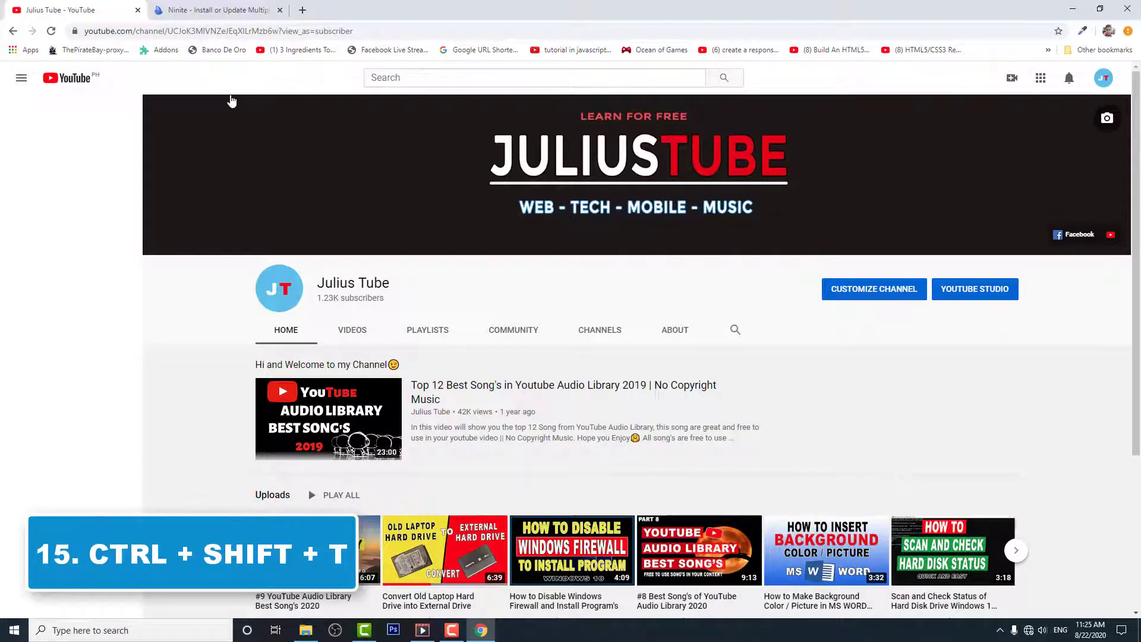
# - Close the Julius Tube YouTube tab in Chrome and reopen the closed tab
pyautogui.click(137, 11)
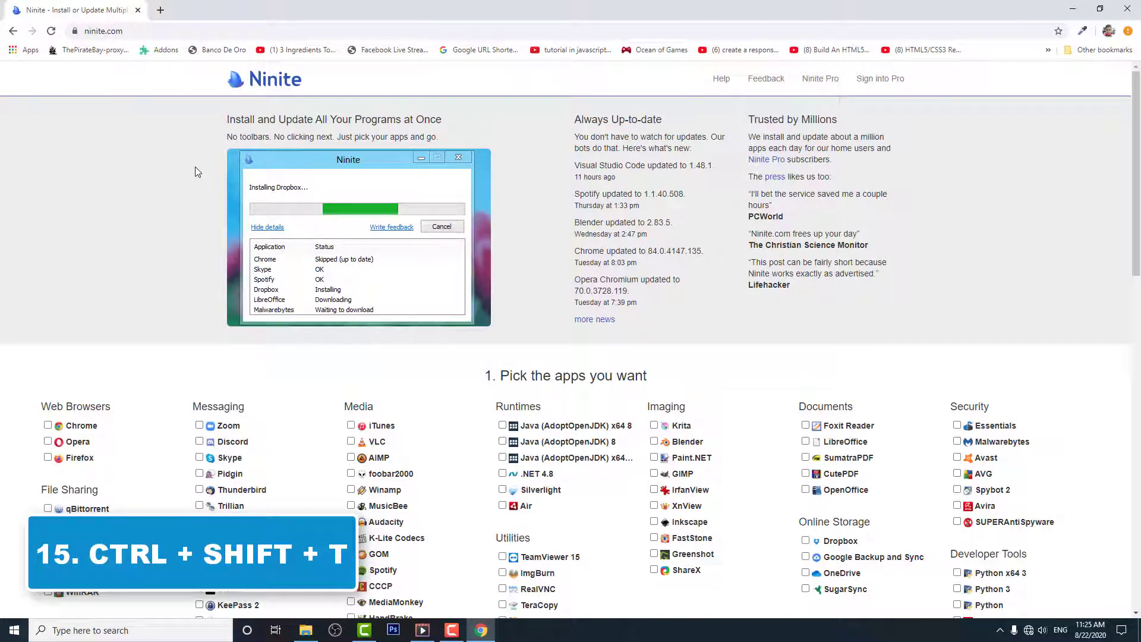
pyautogui.hotkey('ctrl', 'shift', 't')
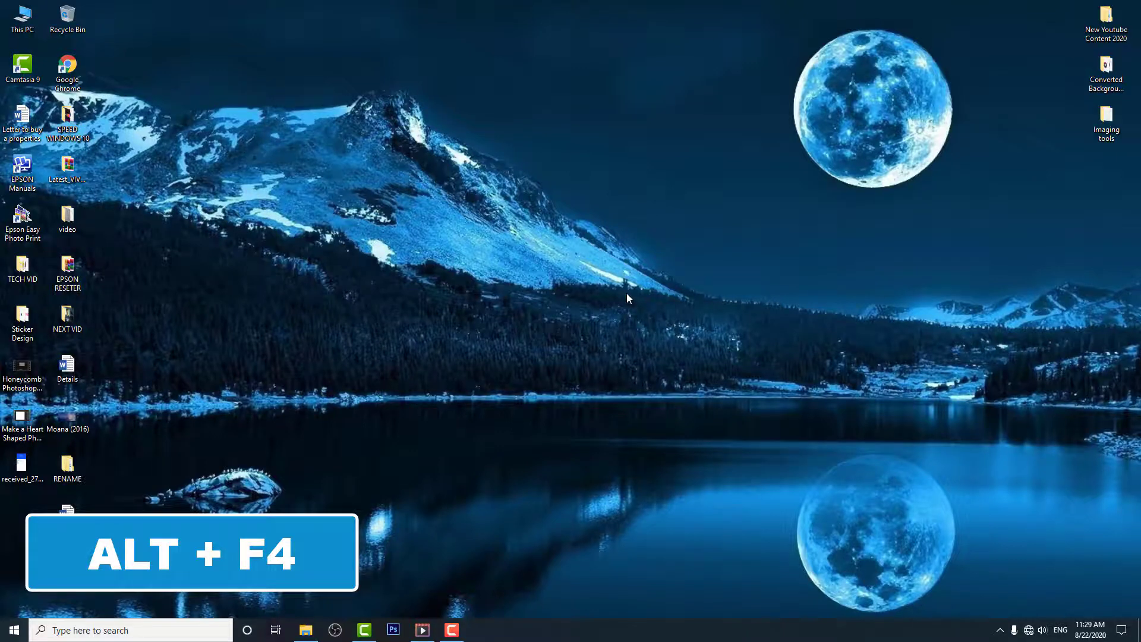
# - Bring up the Shut Down Windows dialog from the desktop and browse its power options, ending on Shut down
pyautogui.hotkey('alt', 'F4')
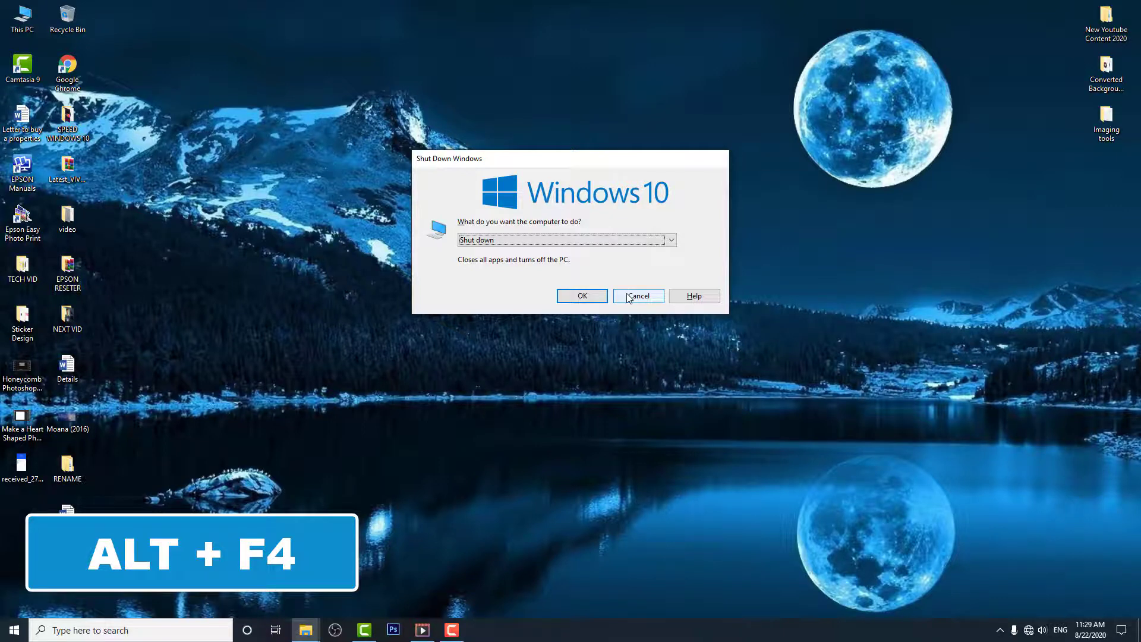
pyautogui.press('Down')
pyautogui.press('Up')
pyautogui.press('Down')
pyautogui.press('Up')
pyautogui.press('Up')
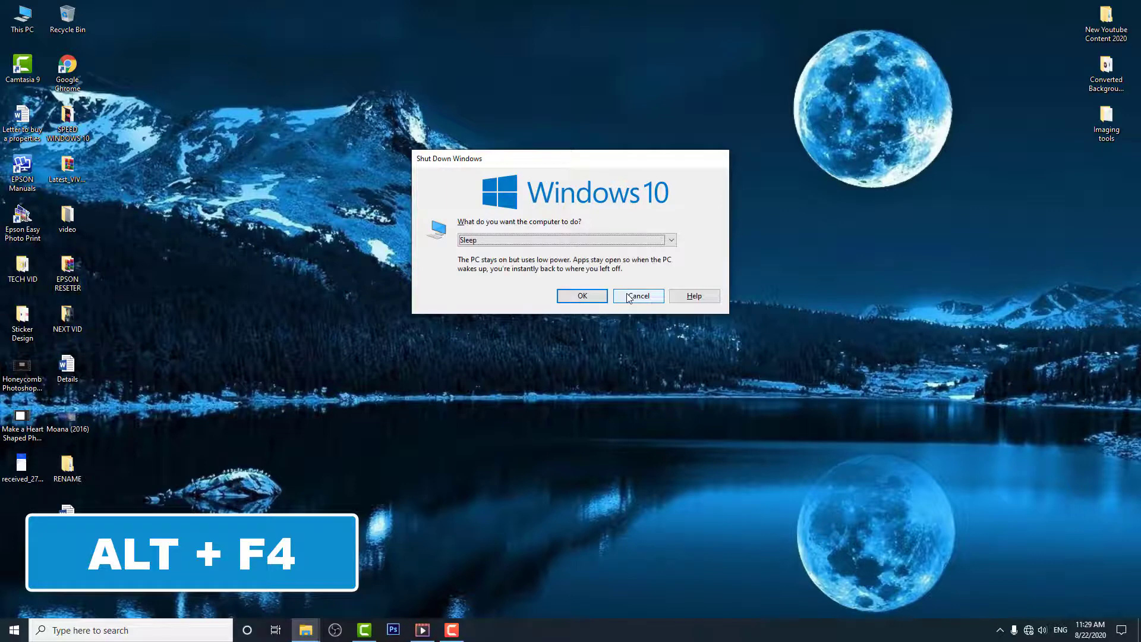
pyautogui.press('Down')
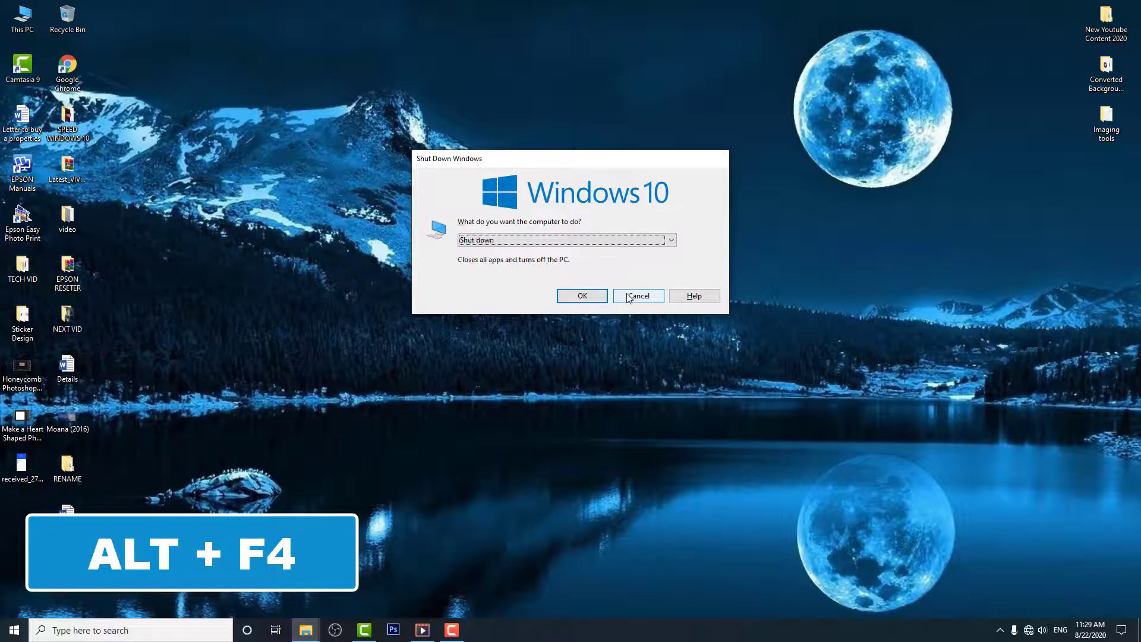